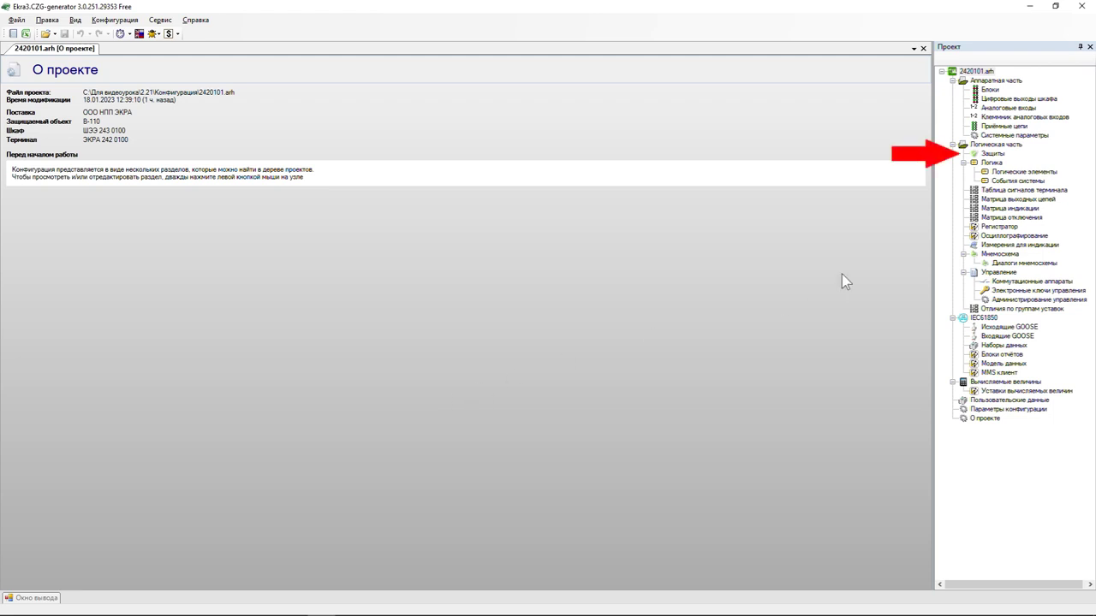
View the project's protections section (Защиты) and its table of calculated values (Вычисляемые величины).
double_click(992, 154)
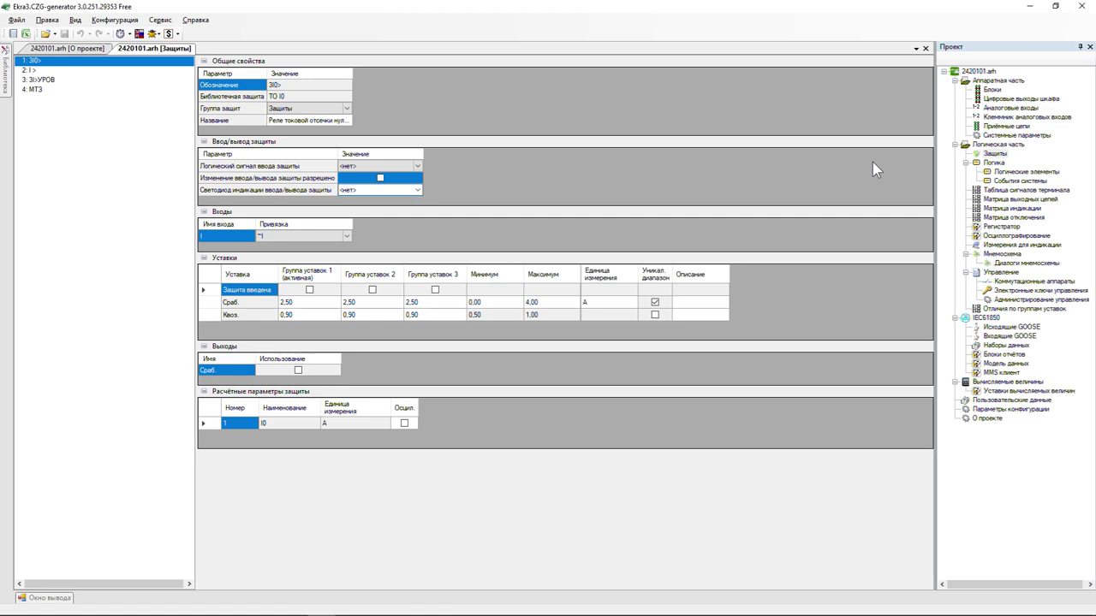
click(1001, 383)
double_click(1002, 383)
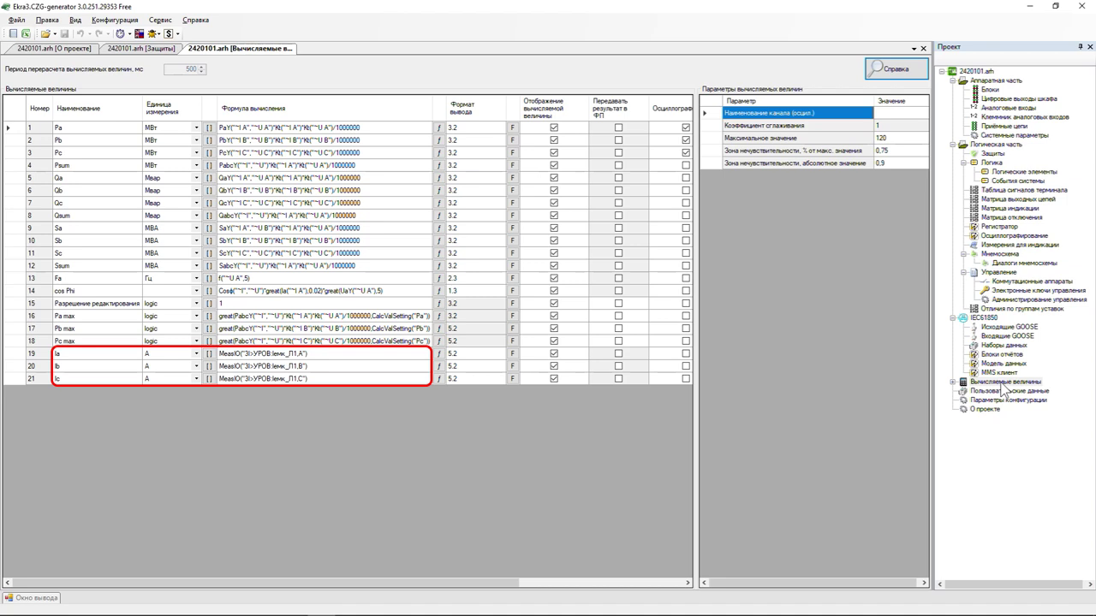
Return to the protections section (Защиты) and display the parameters of the МТЗ protection.
double_click(992, 154)
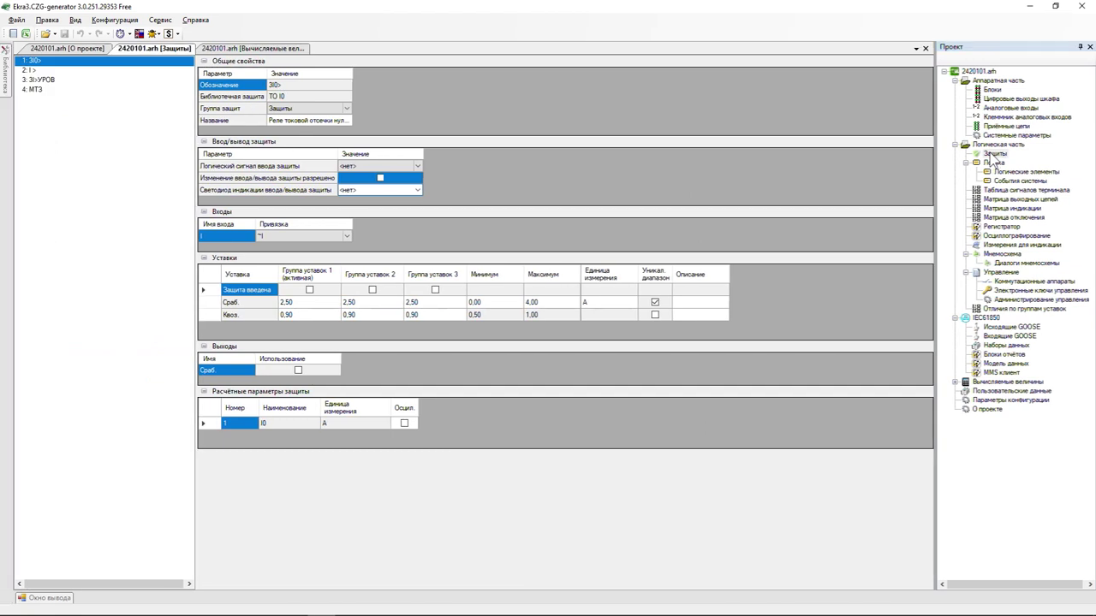
click(86, 91)
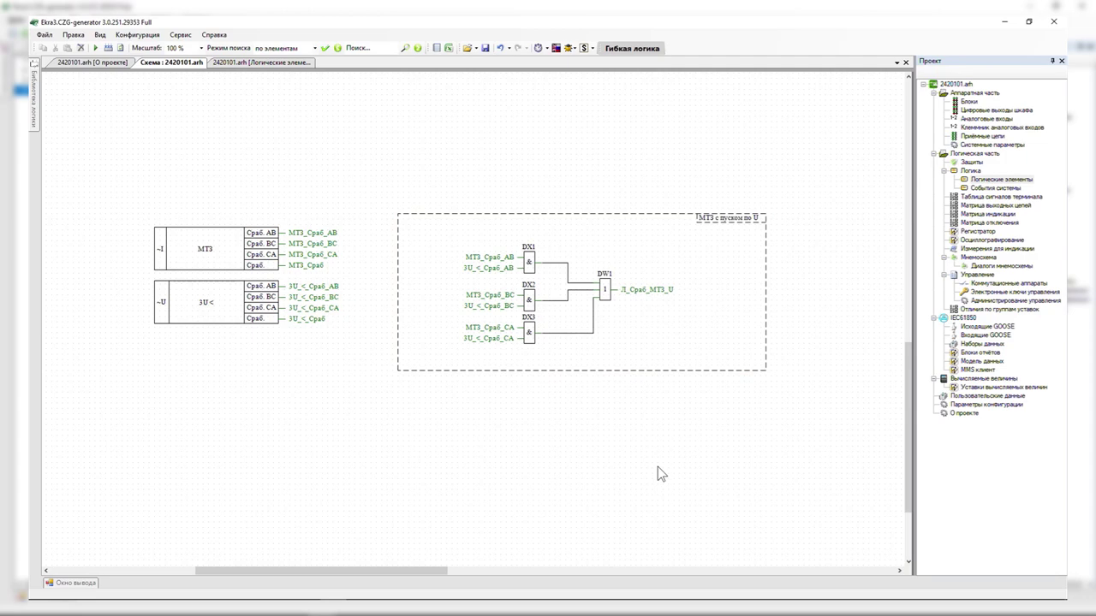
Add two DT time-delay elements from the logic library to the «МТЗ с пуском по U» block and select the Логические элементы section.
click(33, 109)
drag(60, 337, 695, 290)
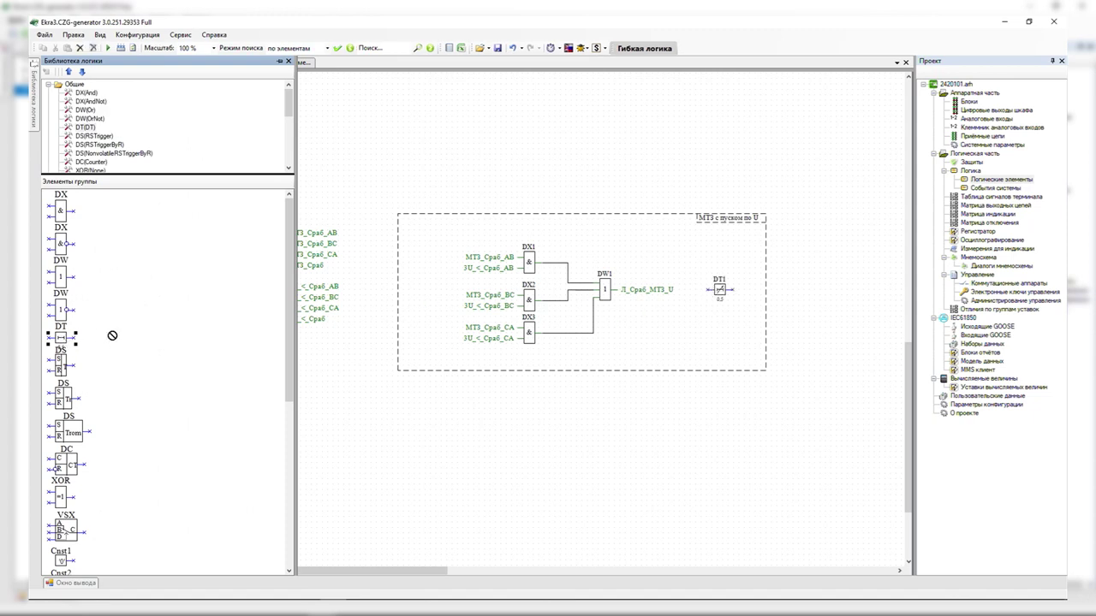
drag(110, 335, 723, 323)
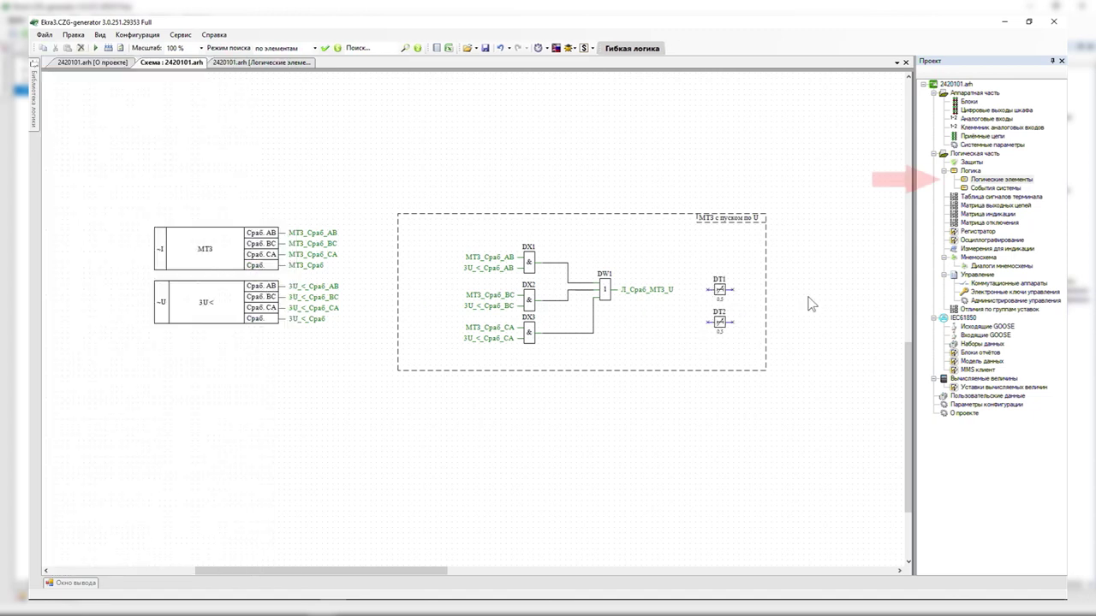
click(1007, 181)
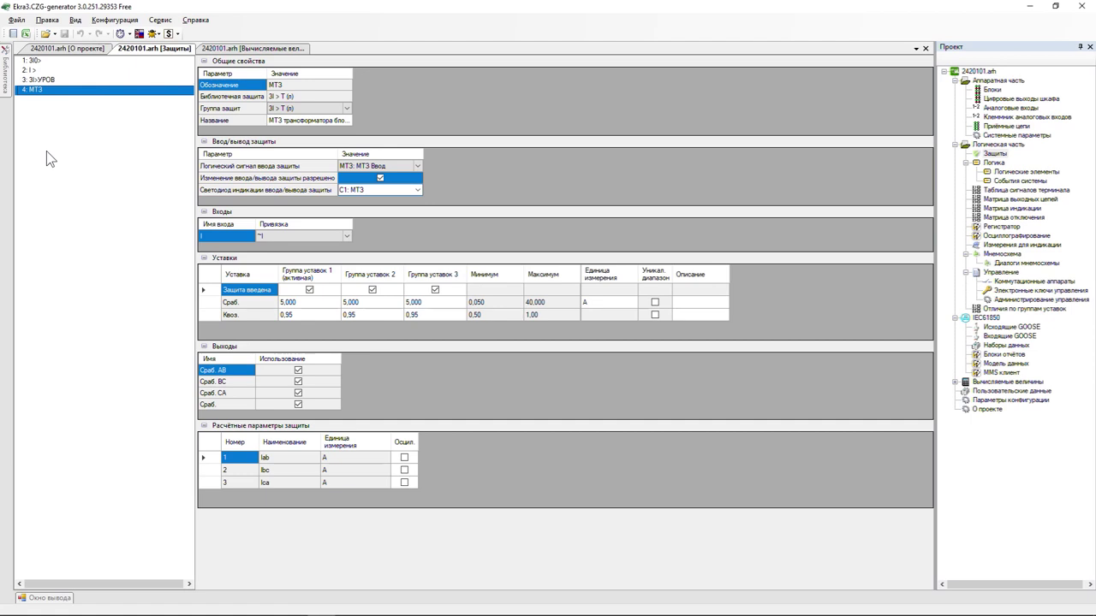
Open the МТЗ protection's indication LED choices and set the measurement unit of its Сраб. setting to о.е.
click(420, 194)
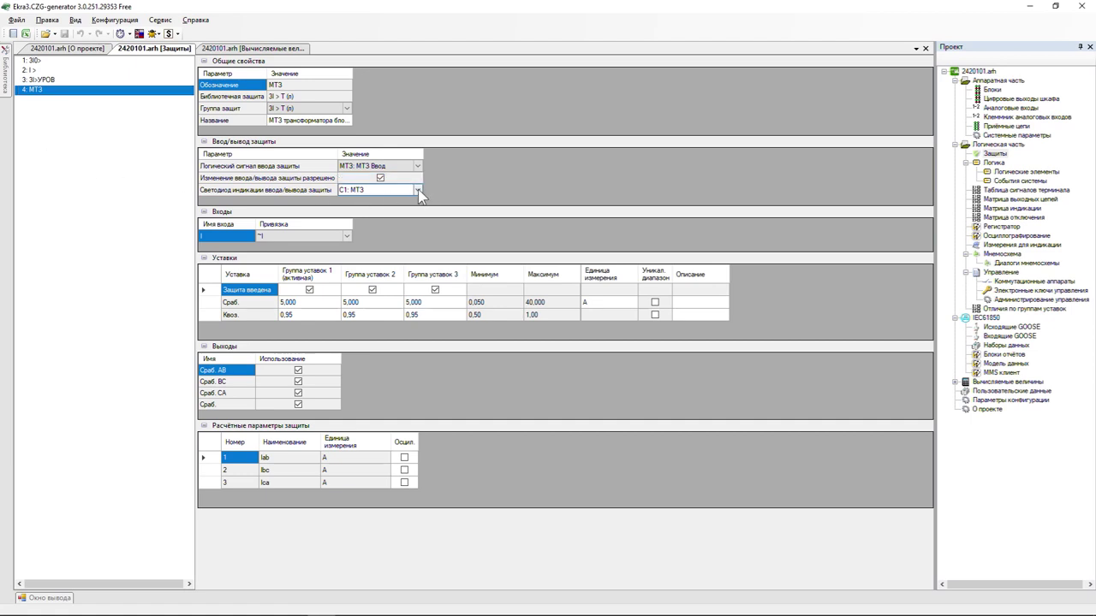
click(417, 191)
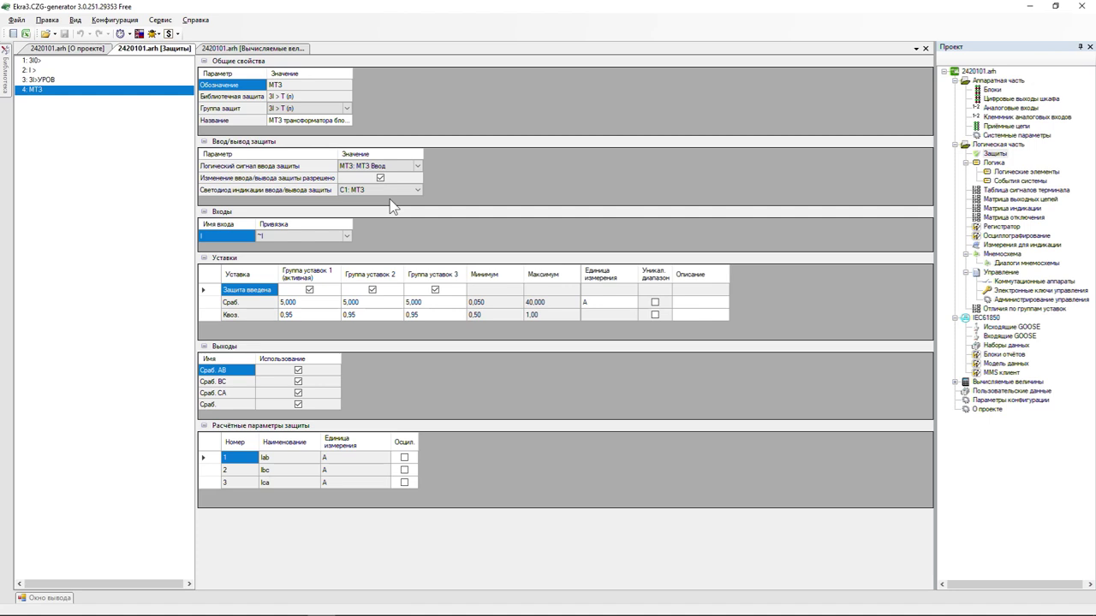
click(606, 302)
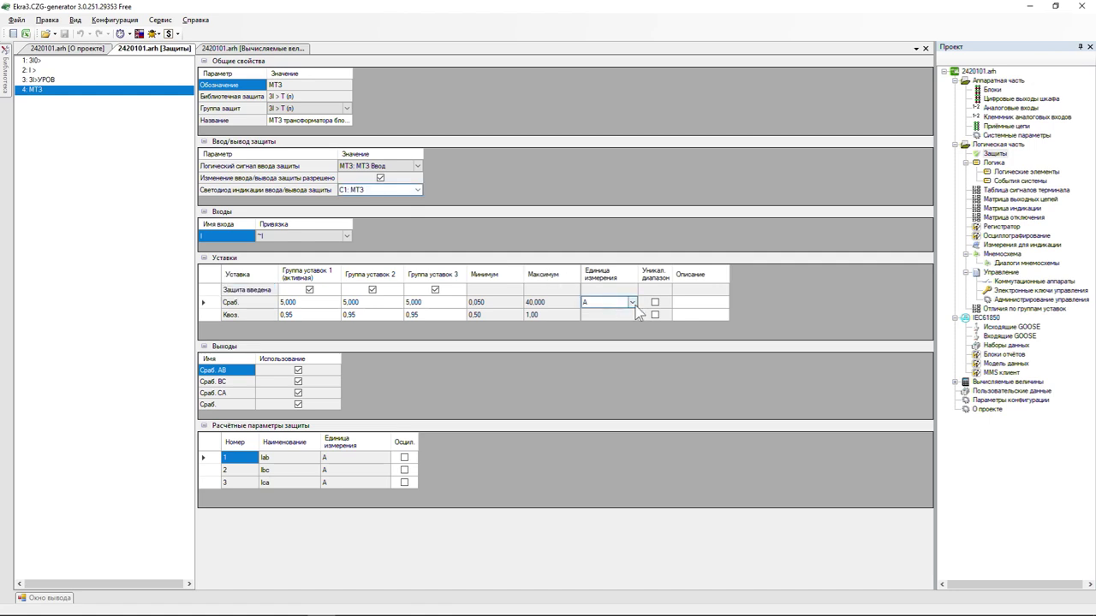
click(631, 302)
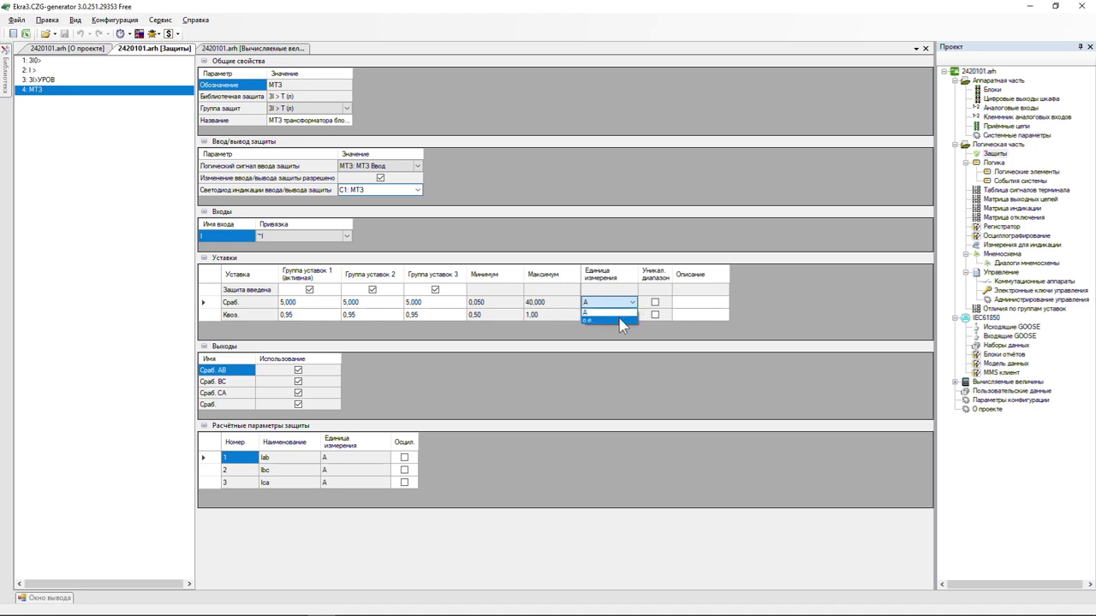
click(621, 320)
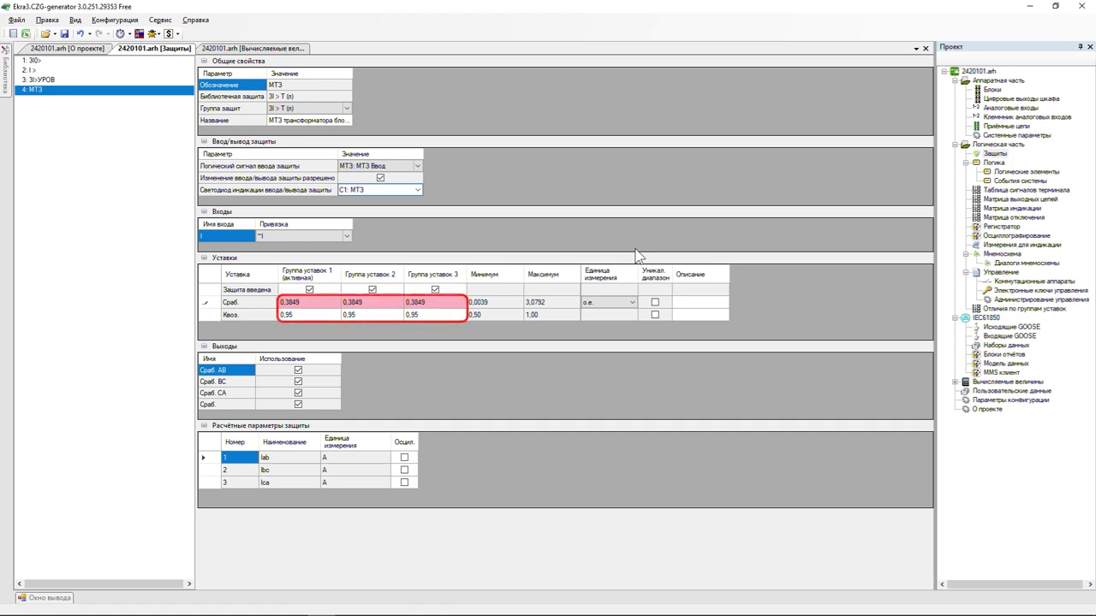
Open the description of the Сраб. setting for editing and leave it blank.
click(682, 302)
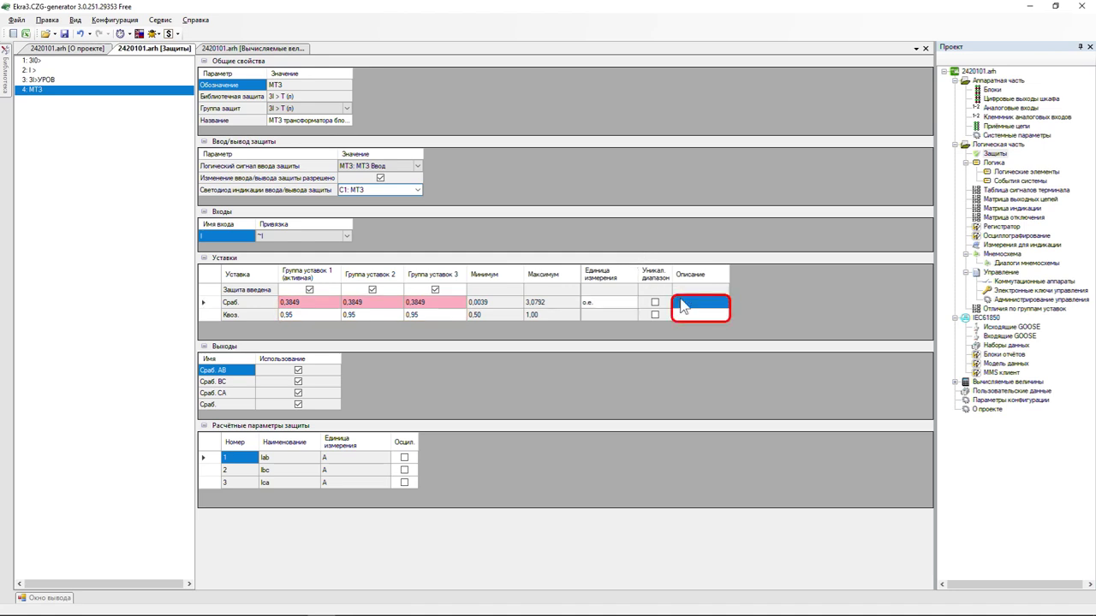
click(683, 306)
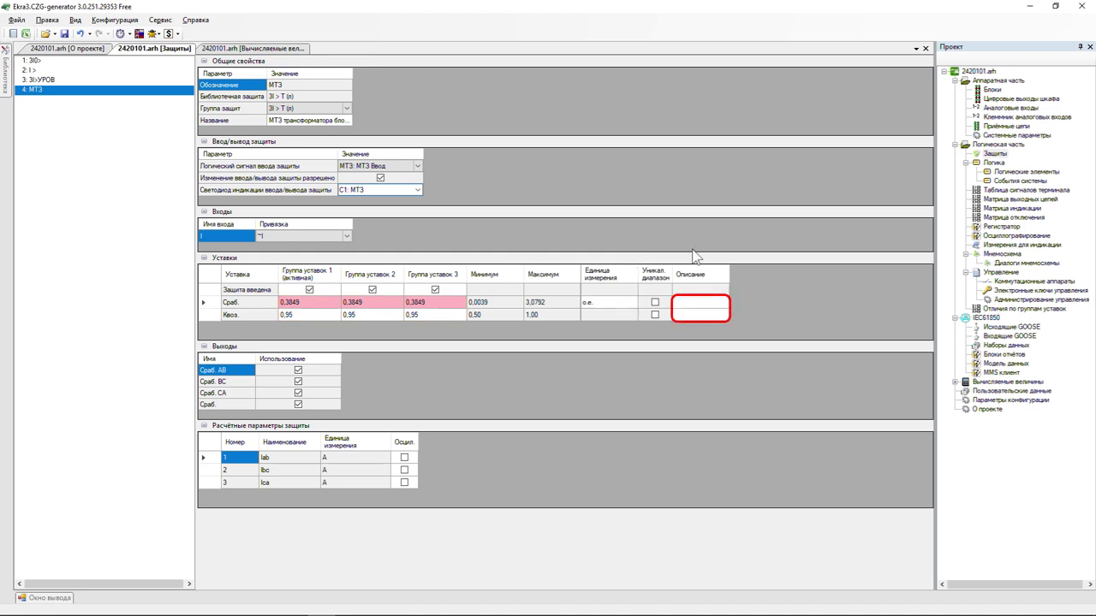
key(Return)
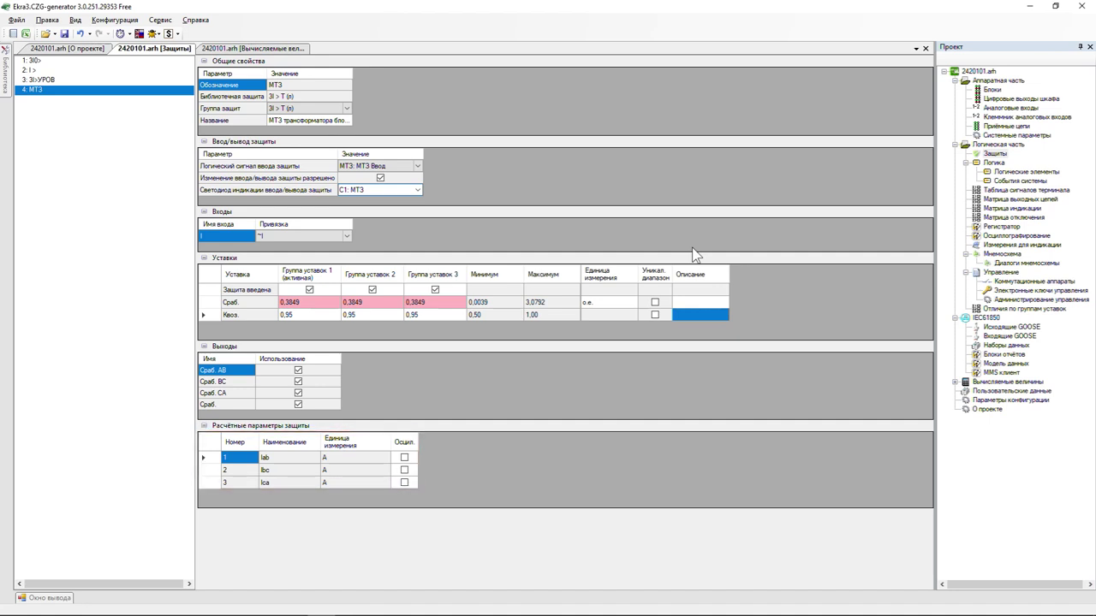
Enable oscillography for the calculated protection parameters Iab, Ibc and Ica of МТЗ.
click(404, 458)
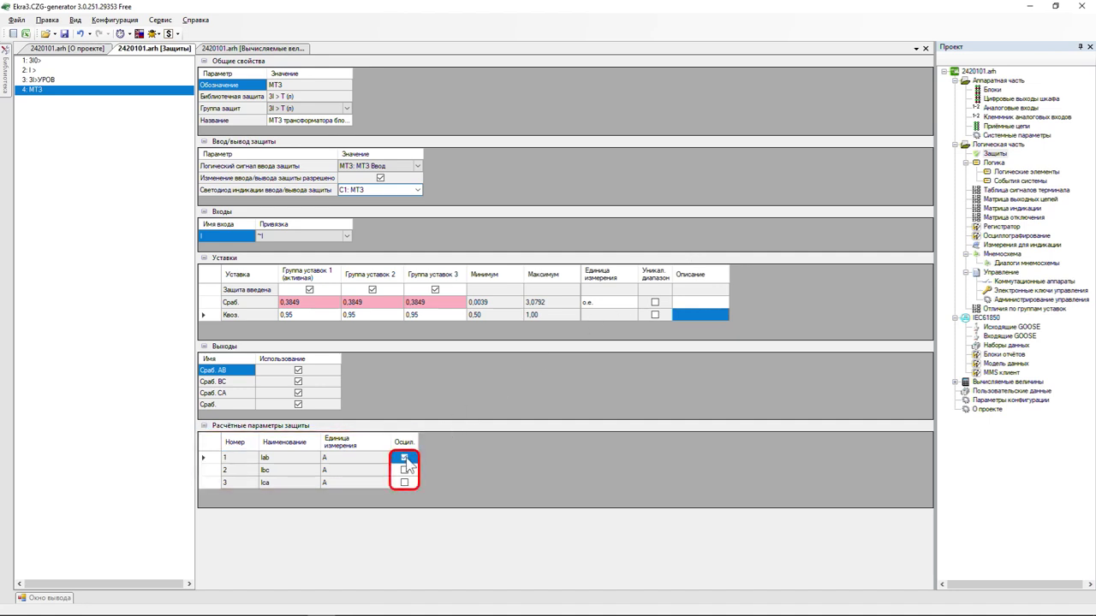
click(404, 470)
click(404, 483)
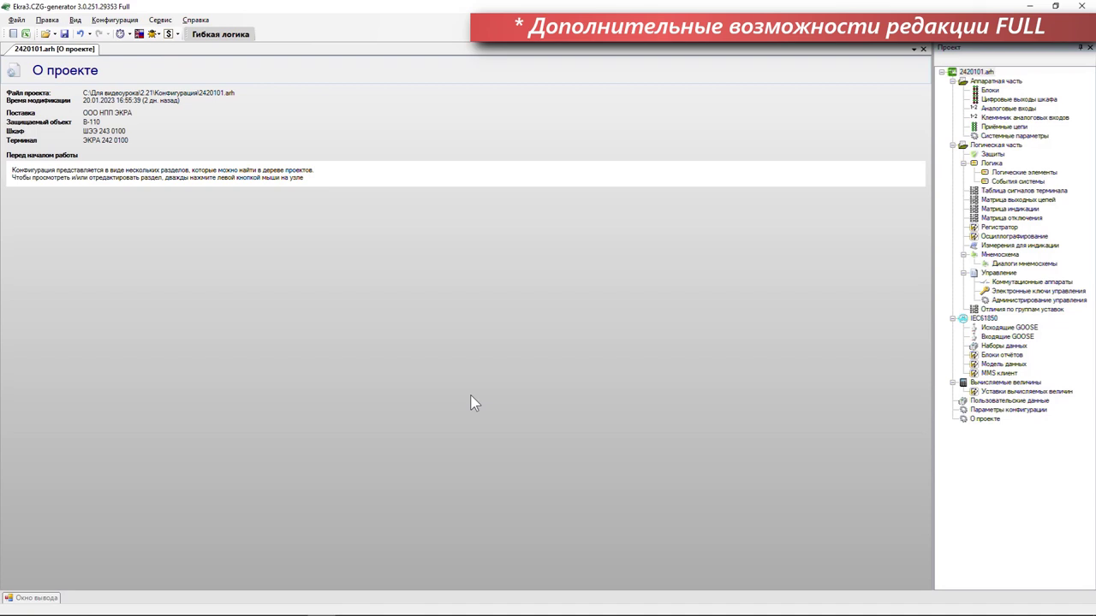
Open the protections section (Защиты) in the Full edition and expand the Библиотечные Защиты group in the protection library.
double_click(992, 155)
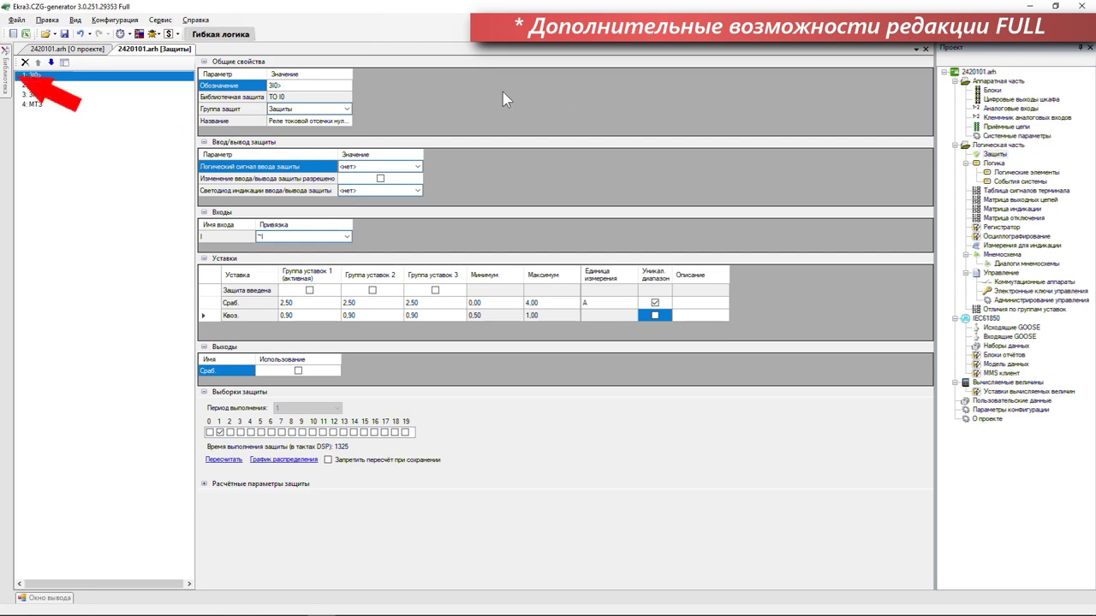
mouse_move(10, 87)
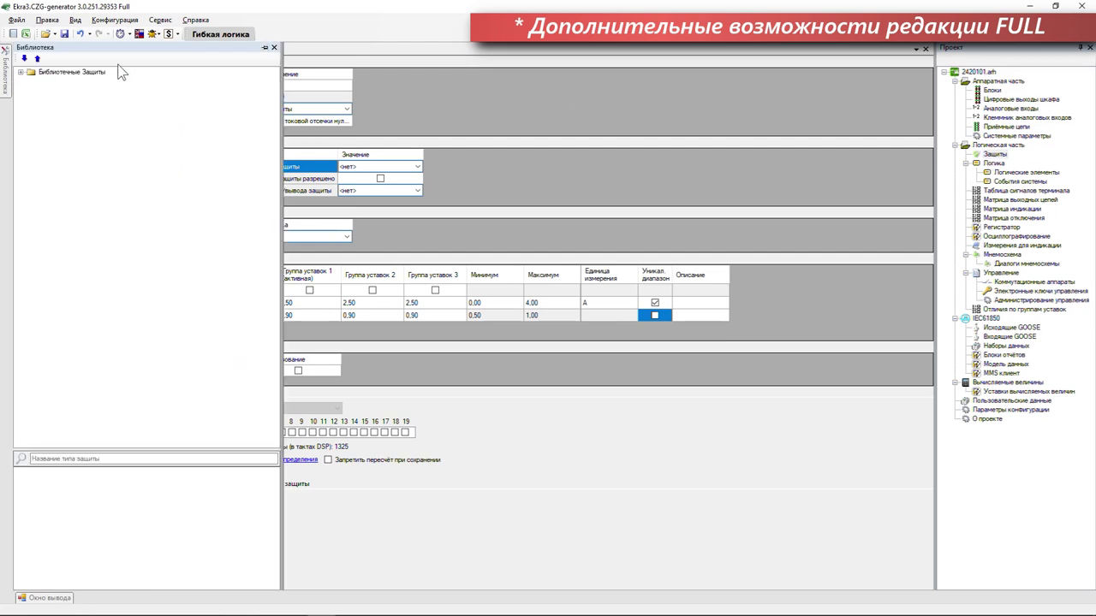
click(75, 20)
click(88, 36)
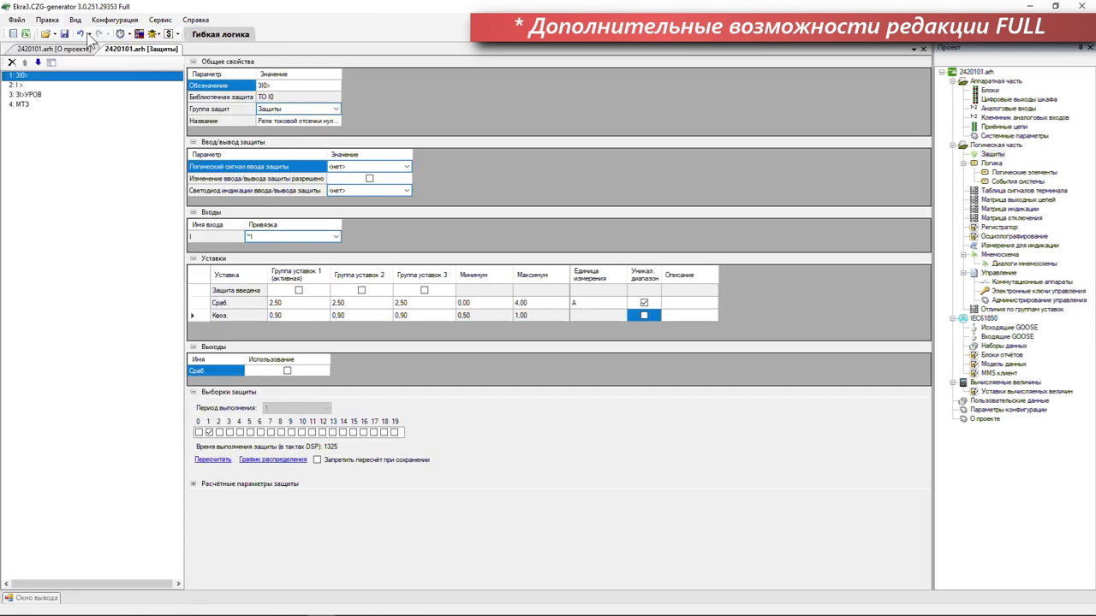
click(22, 73)
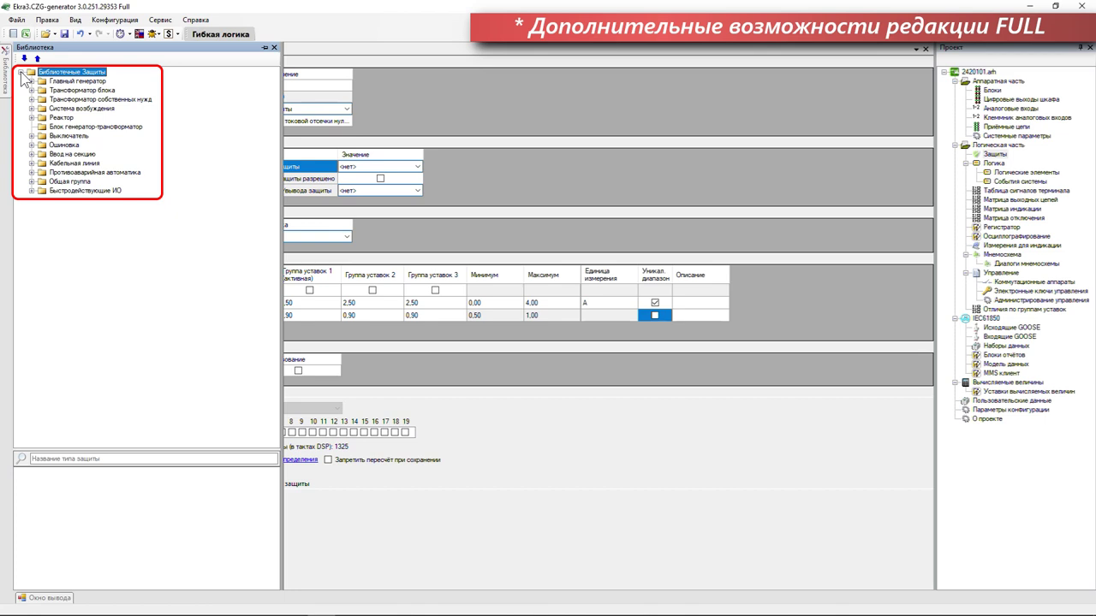
Find the library protection «3I > Т (л)» by its type name and add it to the project's protection list.
click(61, 457)
text(3I >)
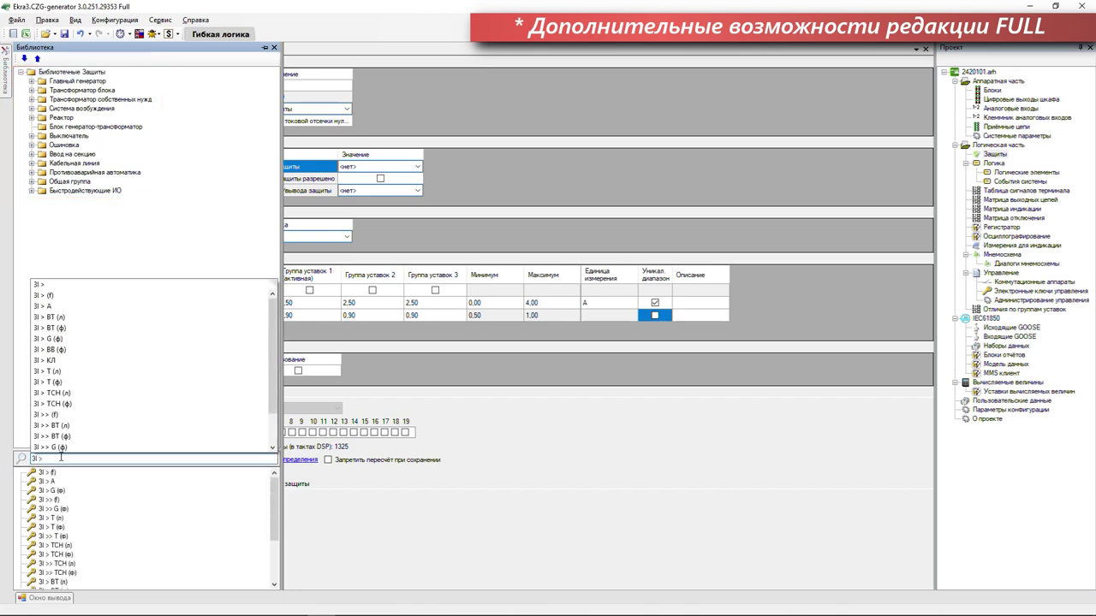
text( т)
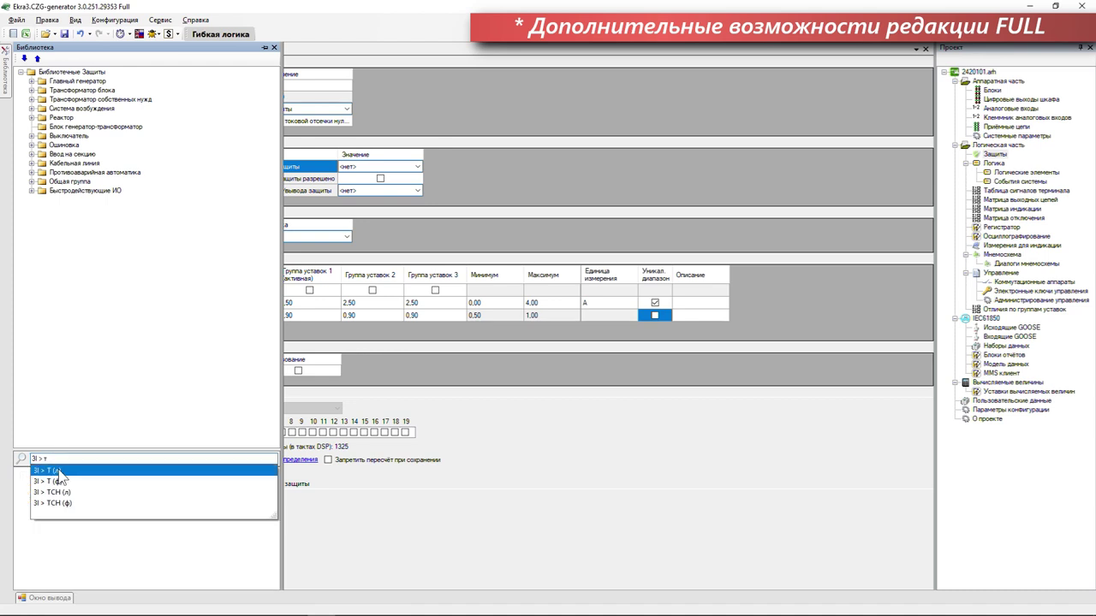
click(52, 471)
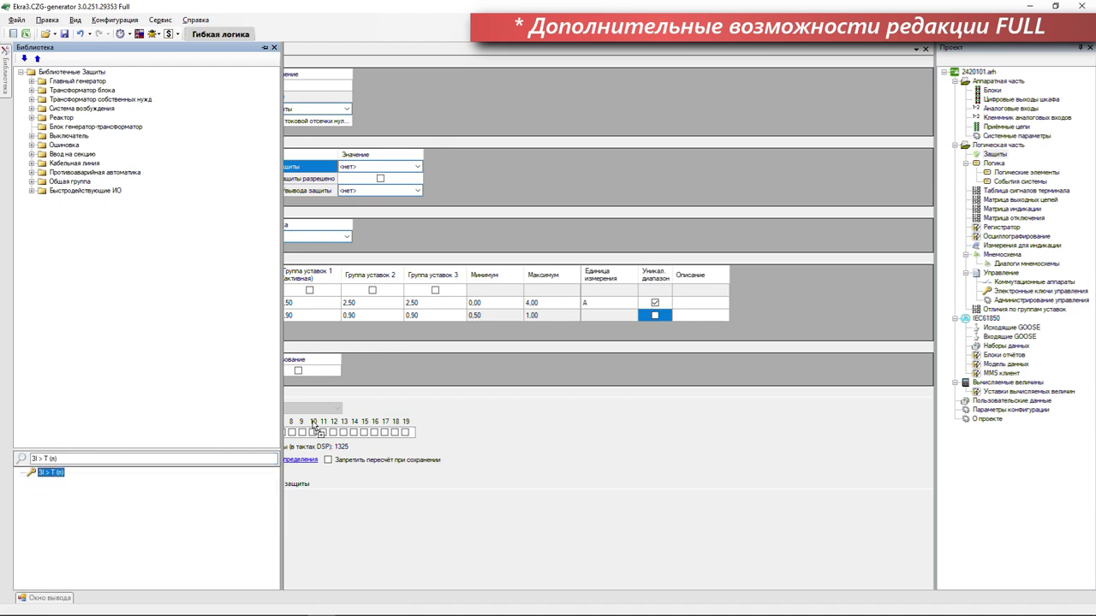
drag(314, 425, 315, 427)
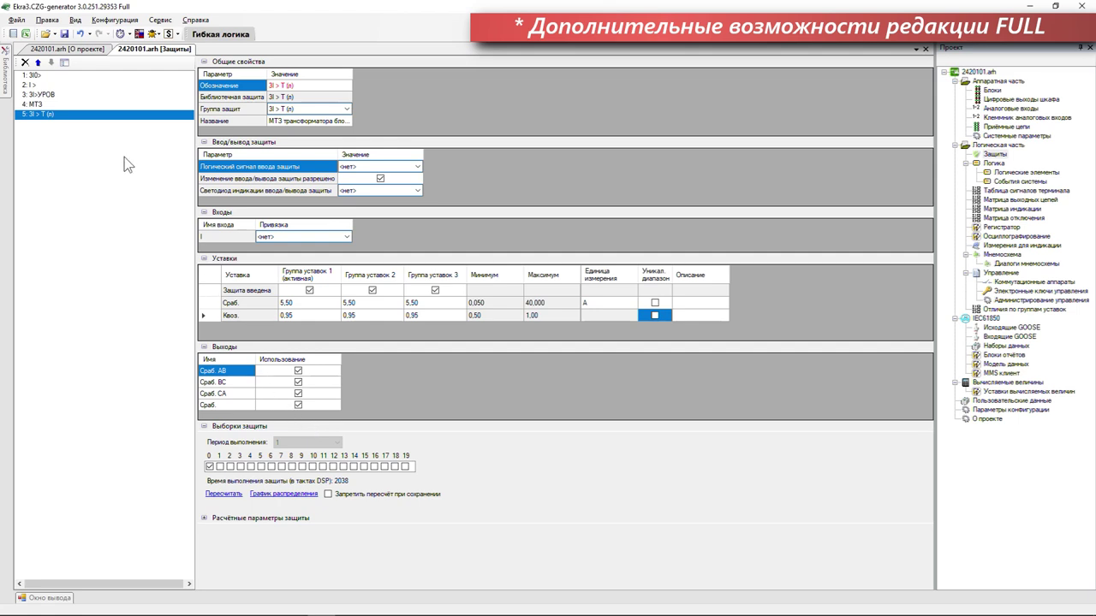
Move the added «3I > Т (л)» protection up one position in the list and back down again.
click(38, 63)
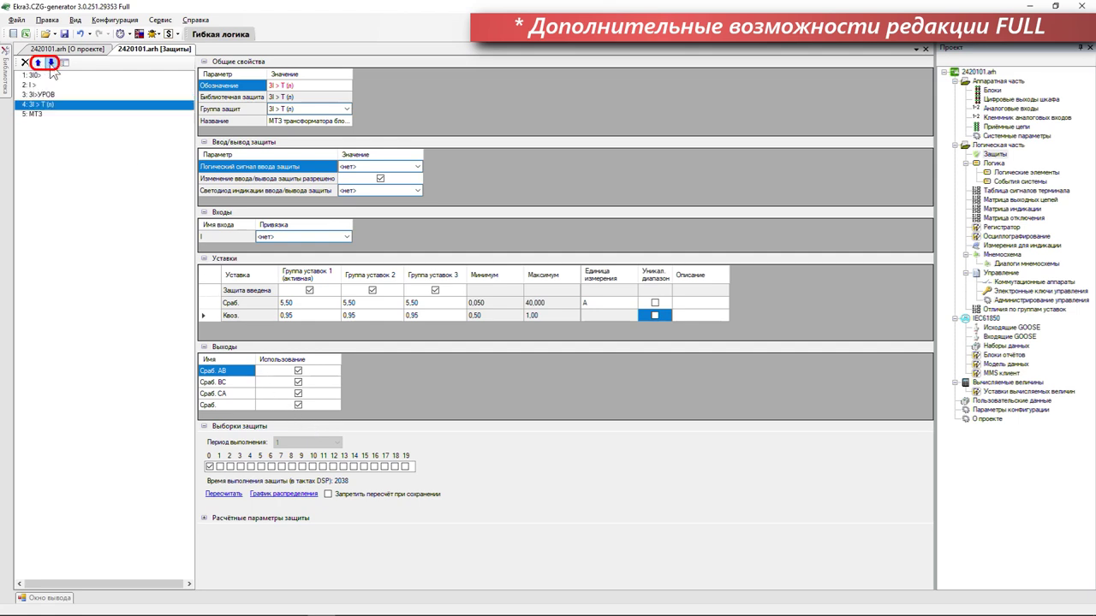
click(52, 62)
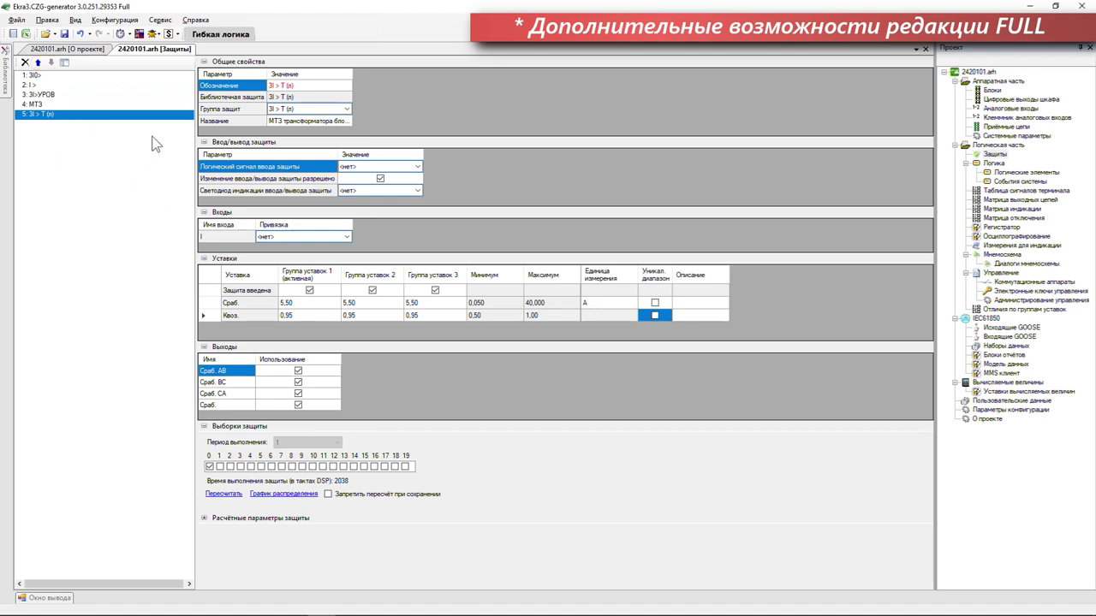
Change the added protection's designation (Обозначение) to МТЗ 2.
click(295, 87)
click(295, 88)
text(М)
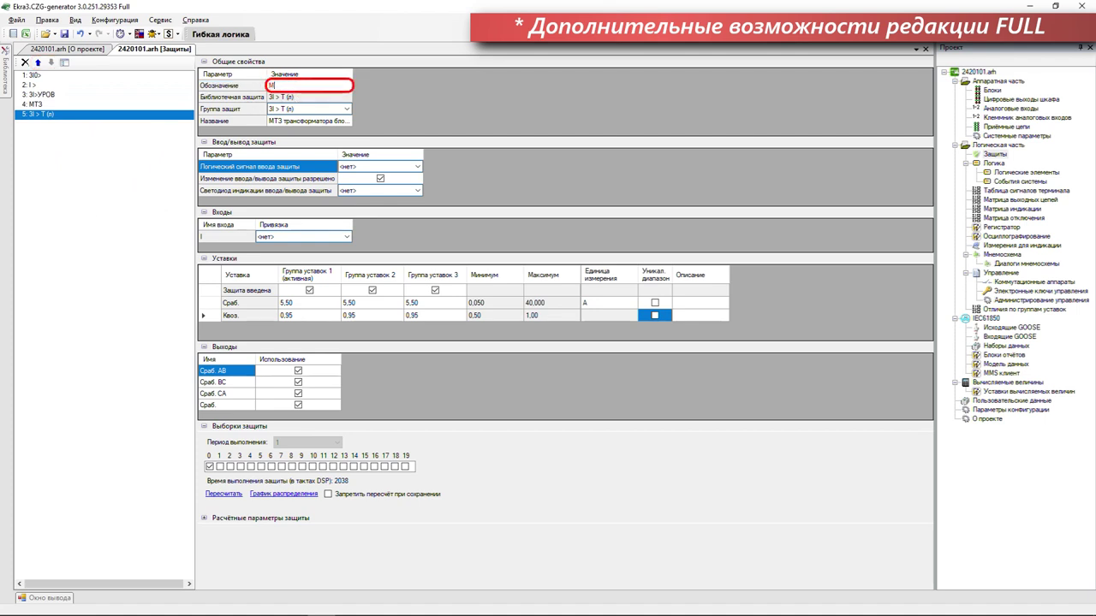
text(ТЗ 2)
key(Return)
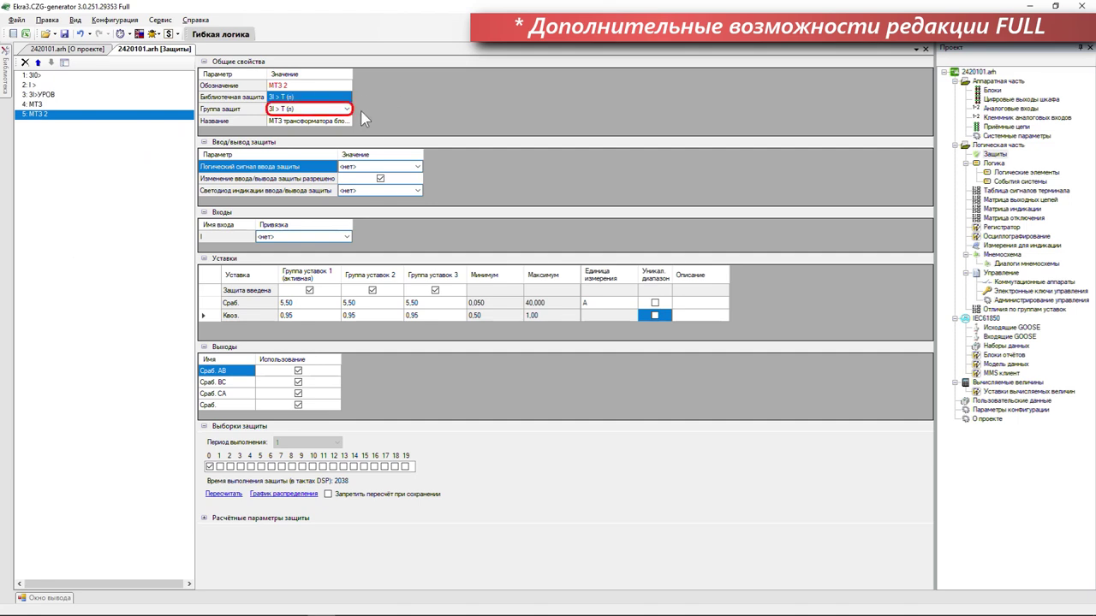
Assign the МТЗ 2 protection to the protection group Защиты.
click(317, 109)
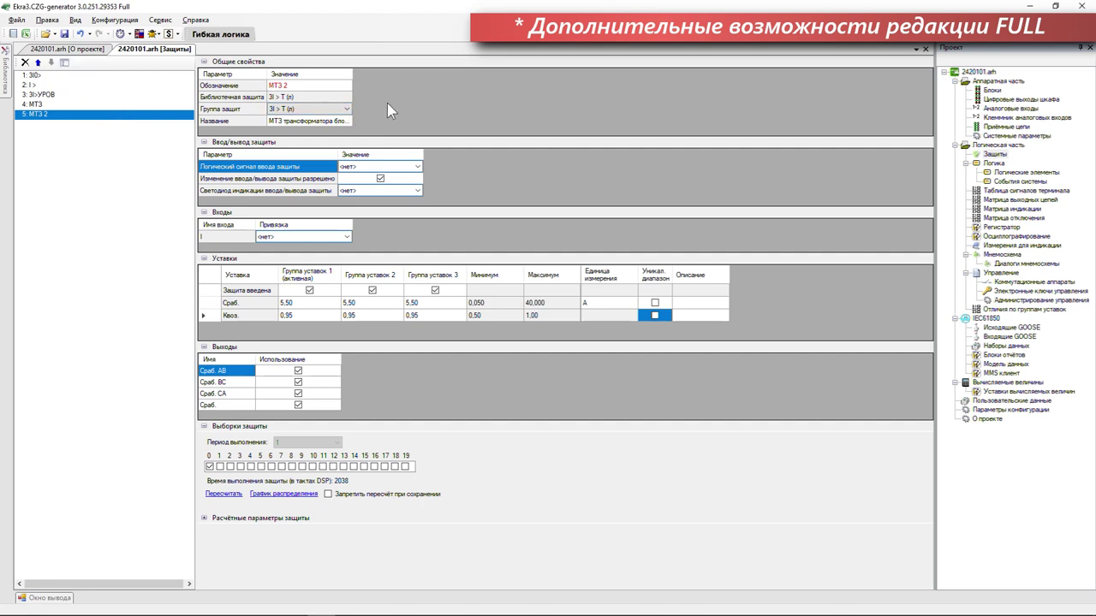
click(346, 110)
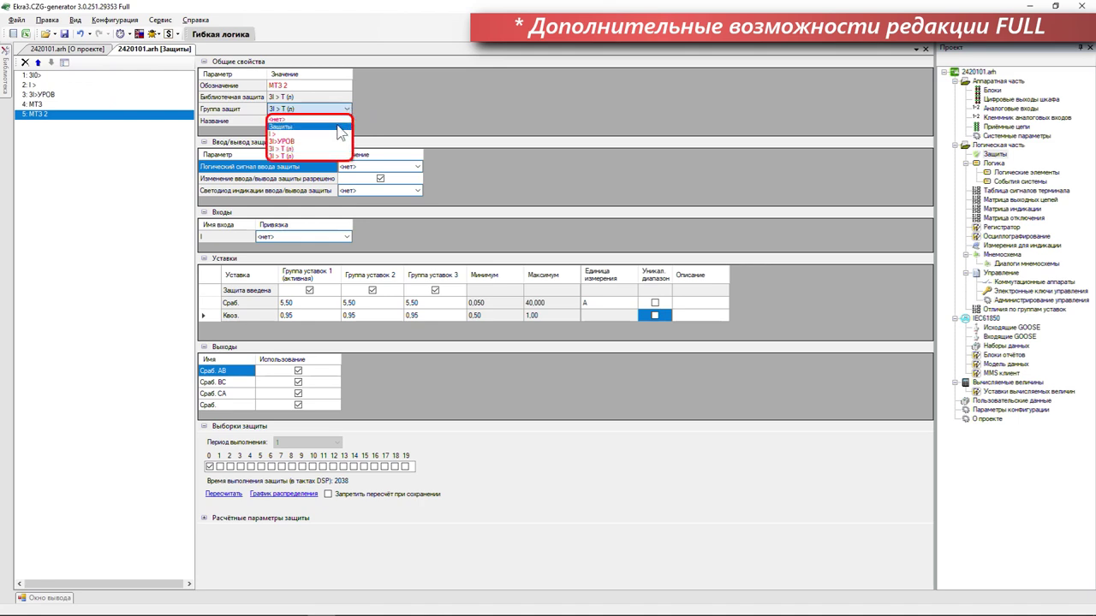
click(316, 126)
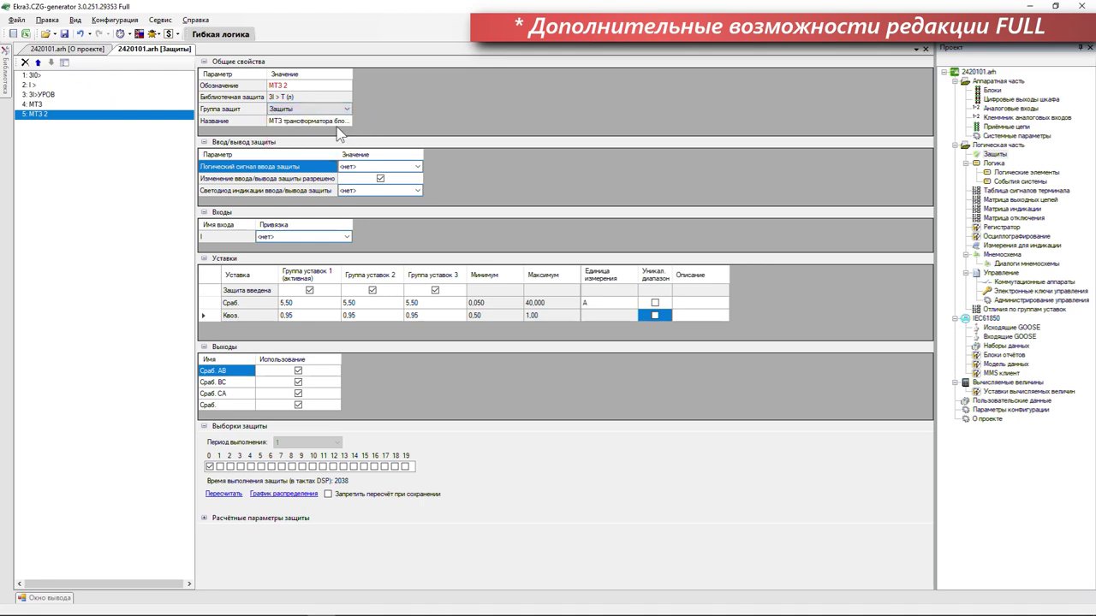
Open the protection grouping and move МТЗ 2 from its own «3I > Т (л)» group into the group Защиты.
click(64, 63)
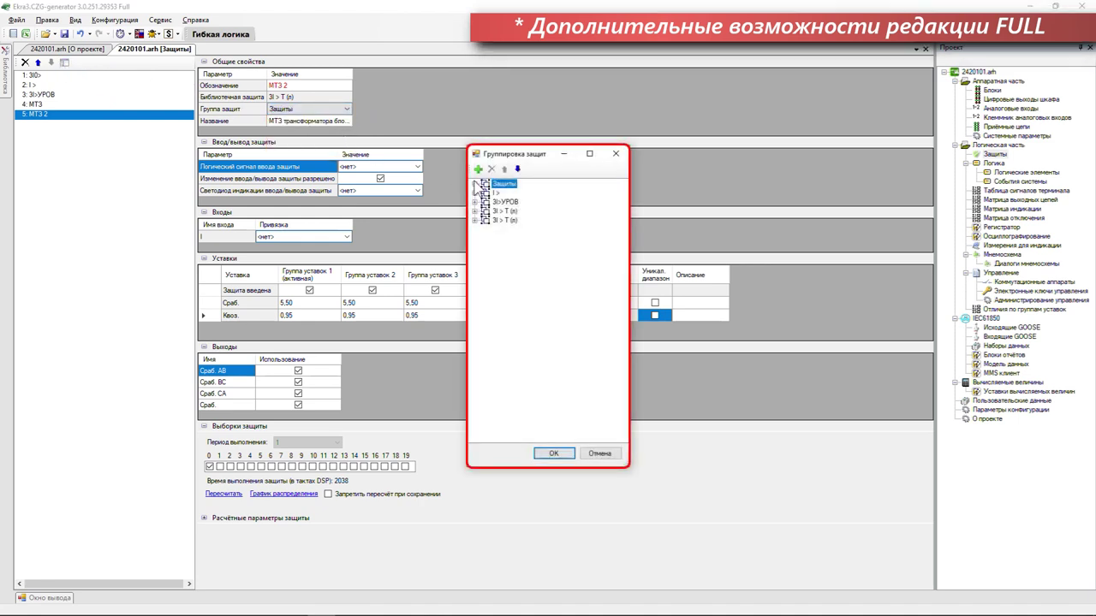
click(475, 184)
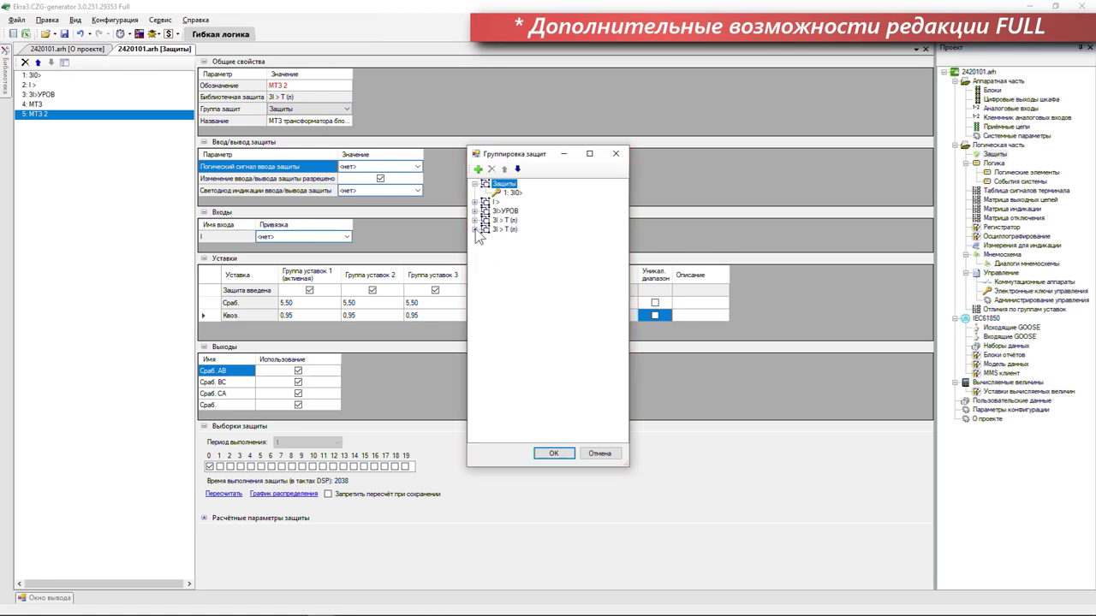
click(475, 229)
drag(501, 246, 516, 197)
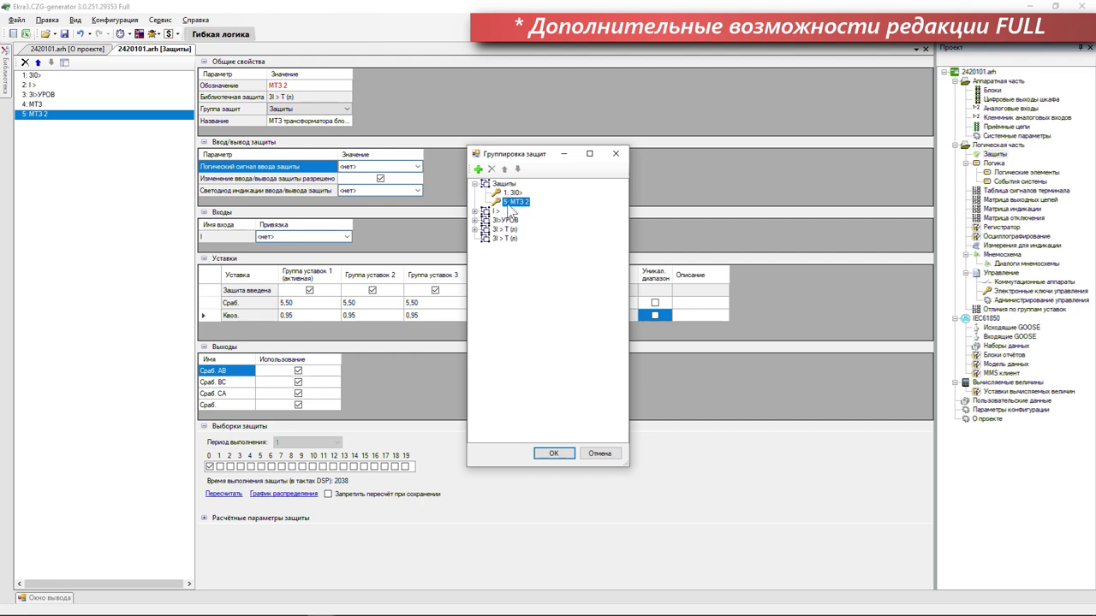
Add a new protection group and move МТЗ 2 back into the last «3I > Т (л)» group.
click(478, 169)
click(503, 247)
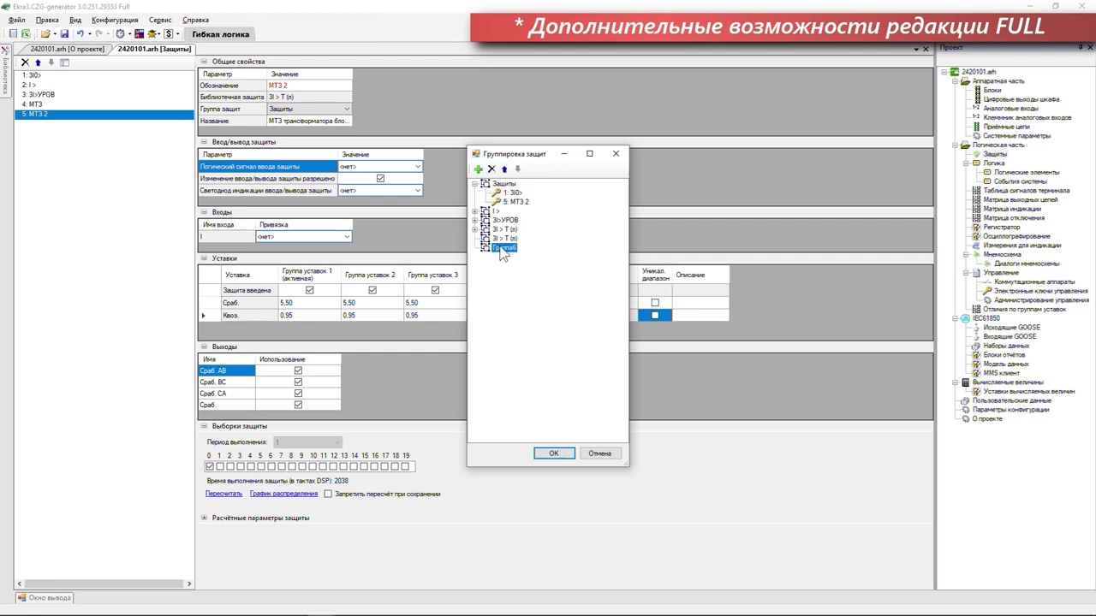
drag(515, 202, 509, 250)
Delete the newly added empty group and accept the protection grouping.
click(505, 248)
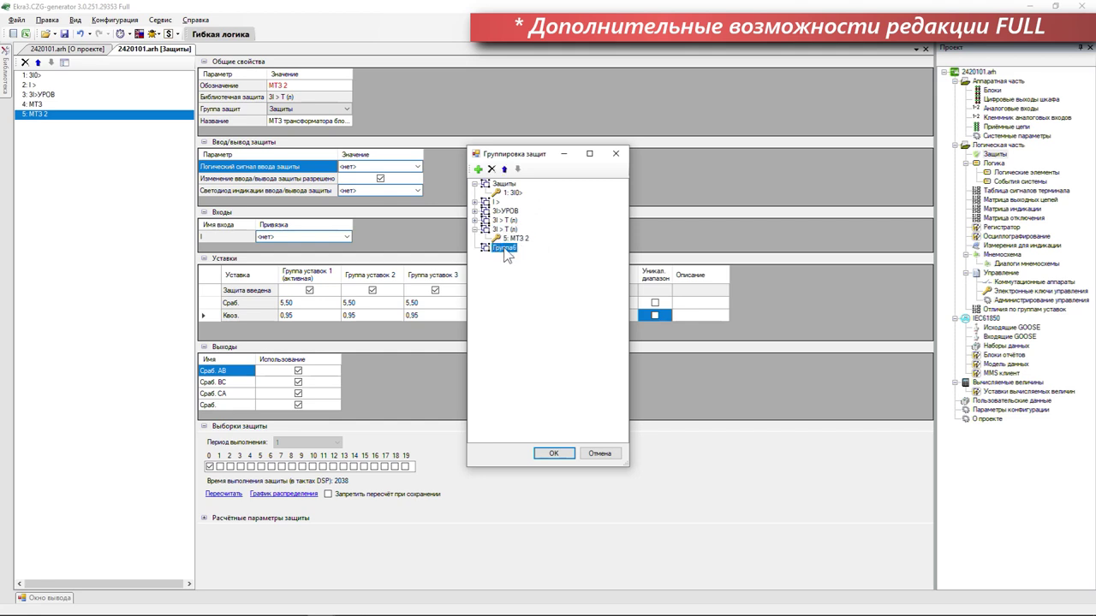
click(491, 170)
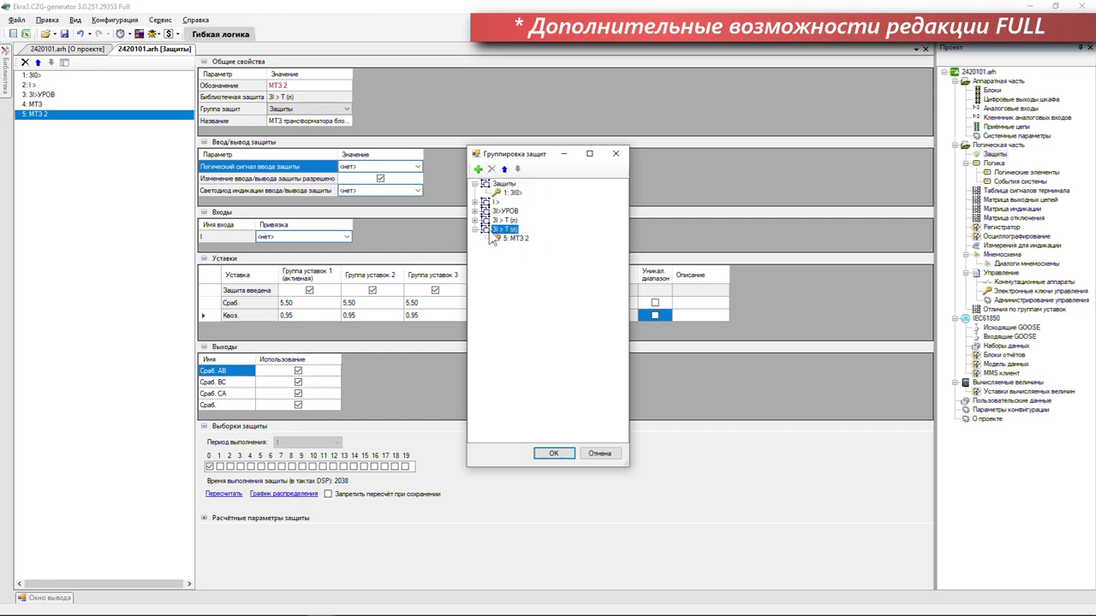
click(563, 453)
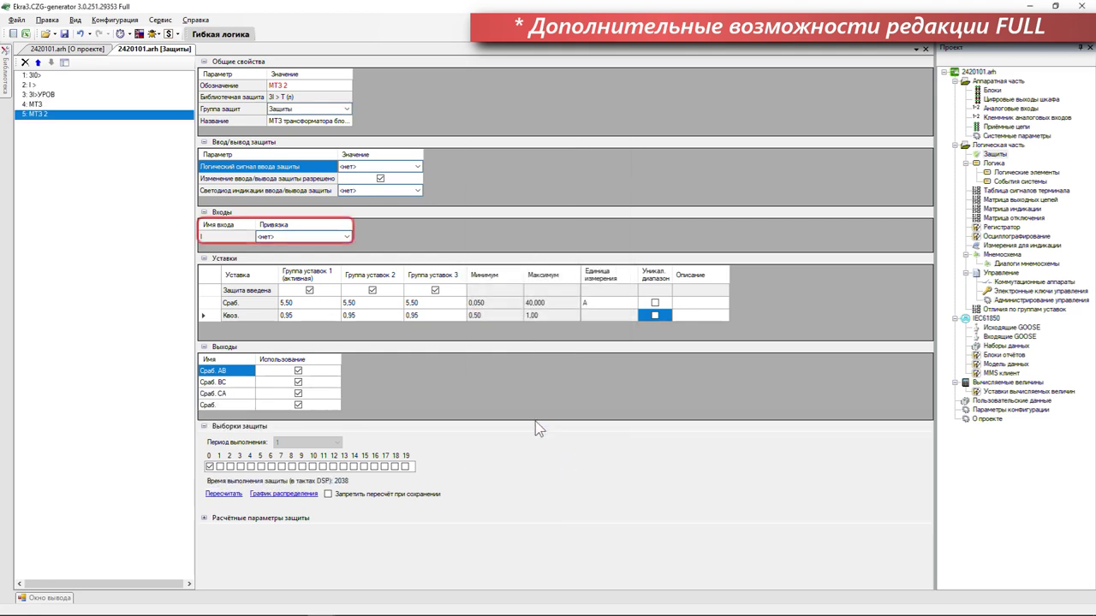
Bind input I of the МТЗ 2 protection to the analog circuit ~I.
click(347, 237)
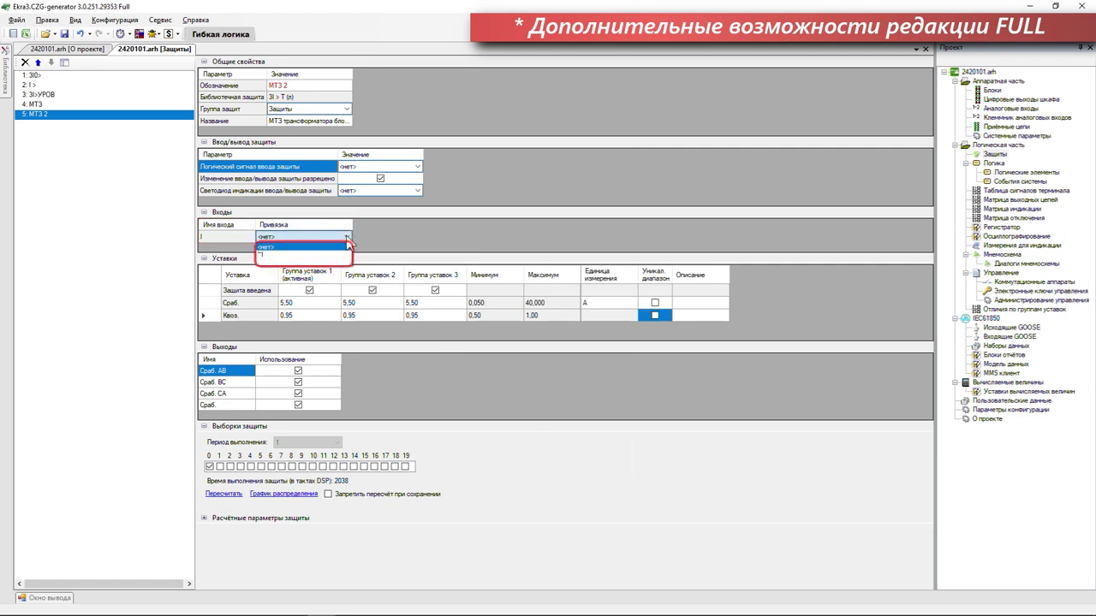
click(351, 257)
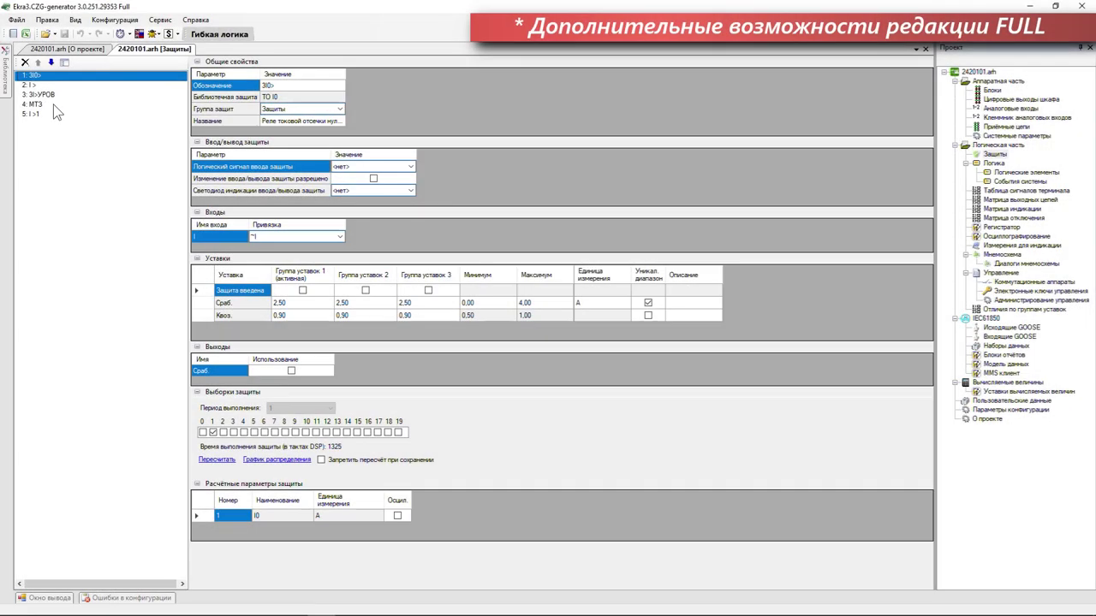
Select the МТЗ protection and bind its input I to the analog circuit ~I.
key(Down)
key(Down)
key(Down)
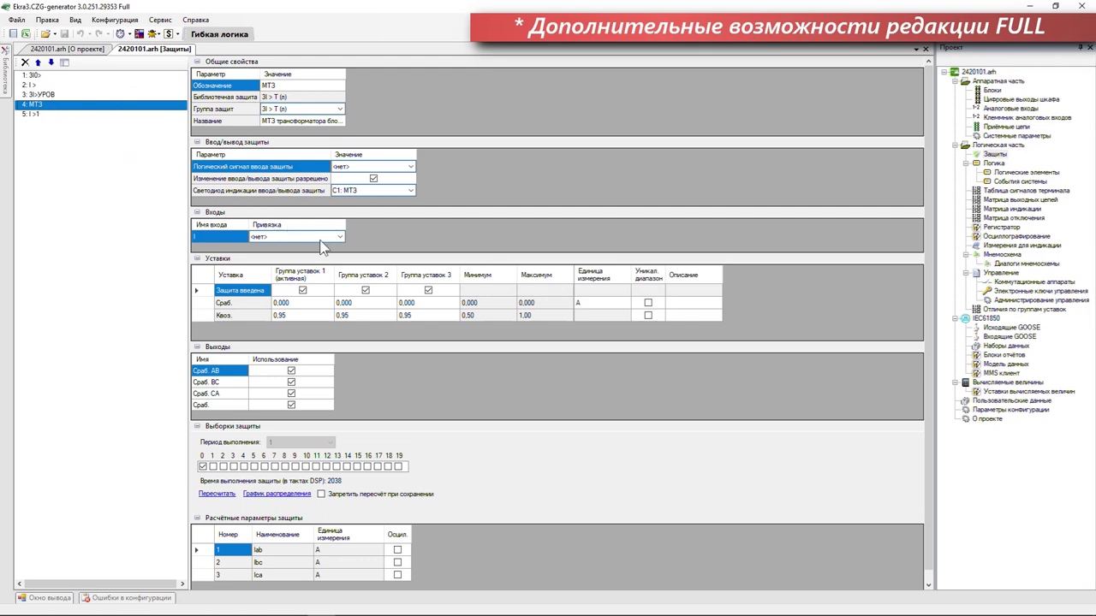
click(320, 239)
click(324, 243)
click(323, 243)
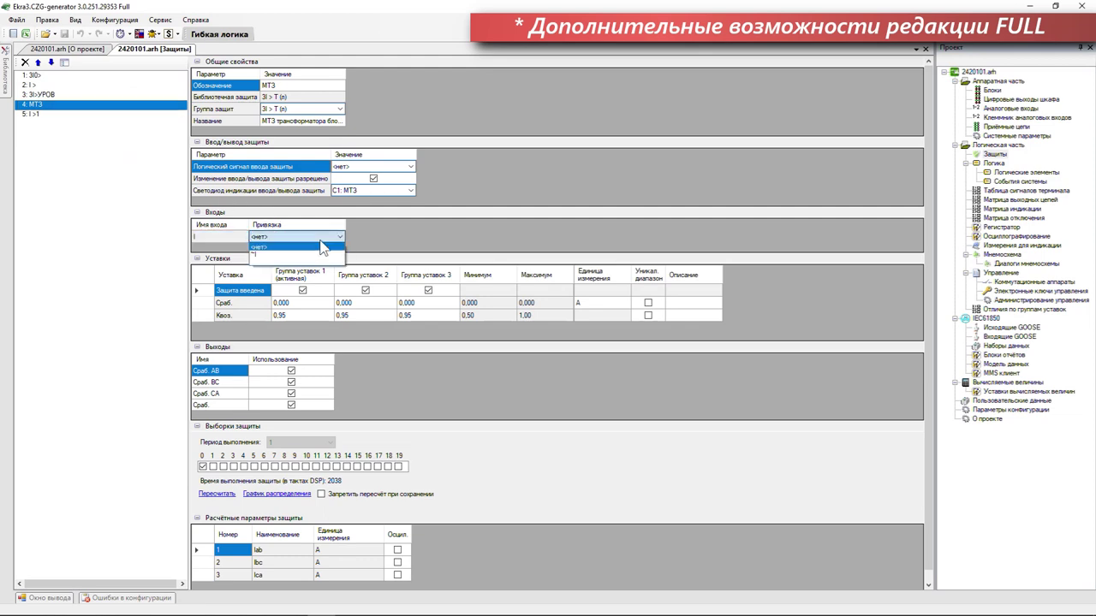
click(316, 255)
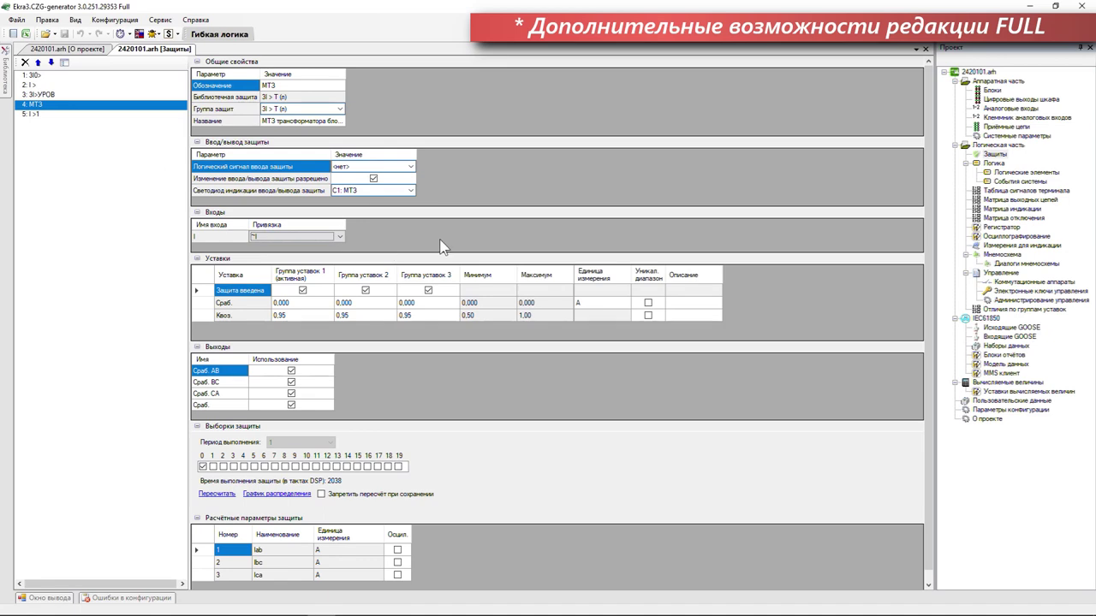
Review the analog inputs (Аналоговые входы) and the phase bindings offered for input I of the «I >1» protection.
double_click(1010, 109)
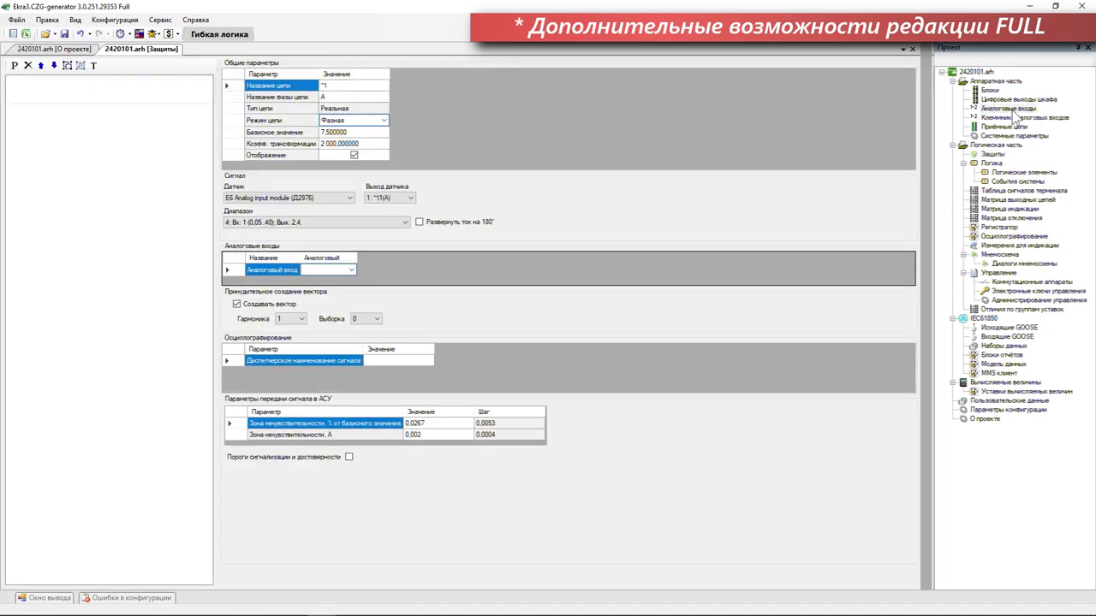
double_click(991, 154)
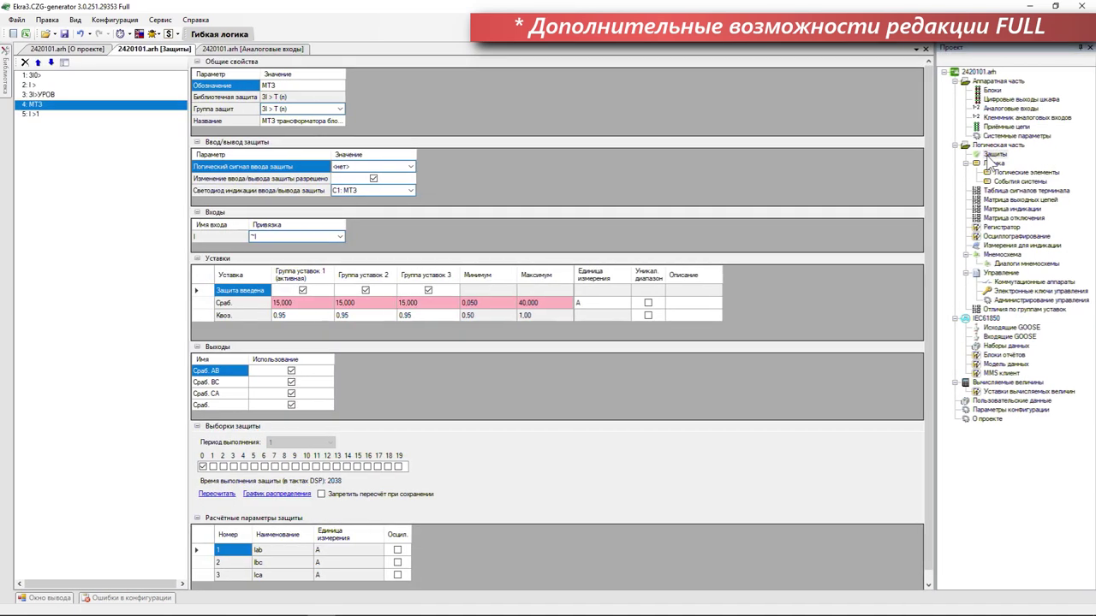
click(36, 114)
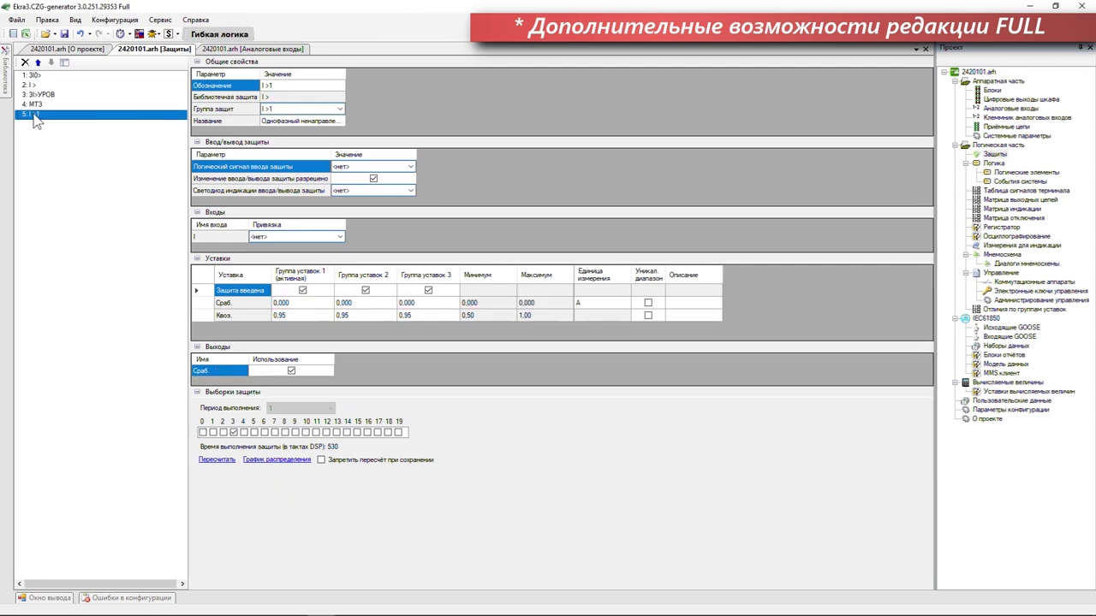
click(339, 237)
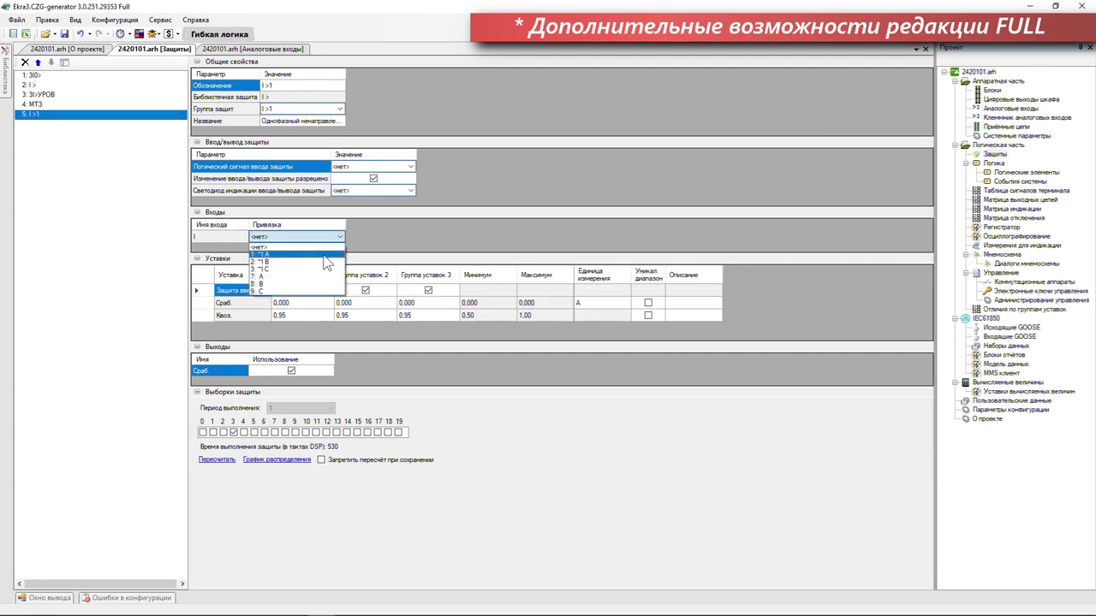
click(283, 249)
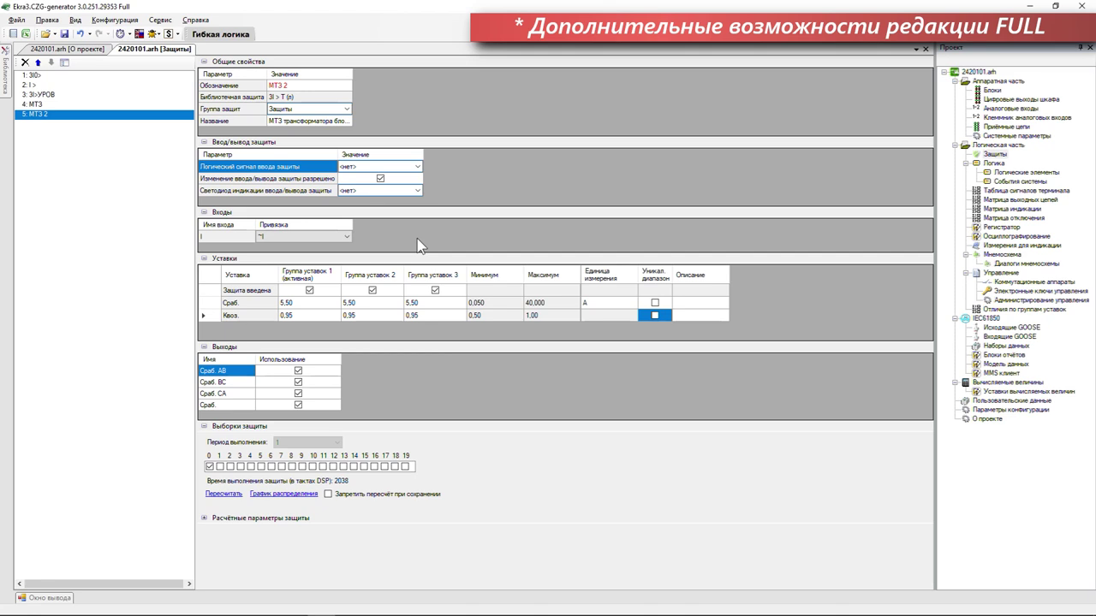
Enable the unique range for the Сраб. setting of МТЗ 2 and set its maximum to 100 A.
click(657, 312)
click(655, 304)
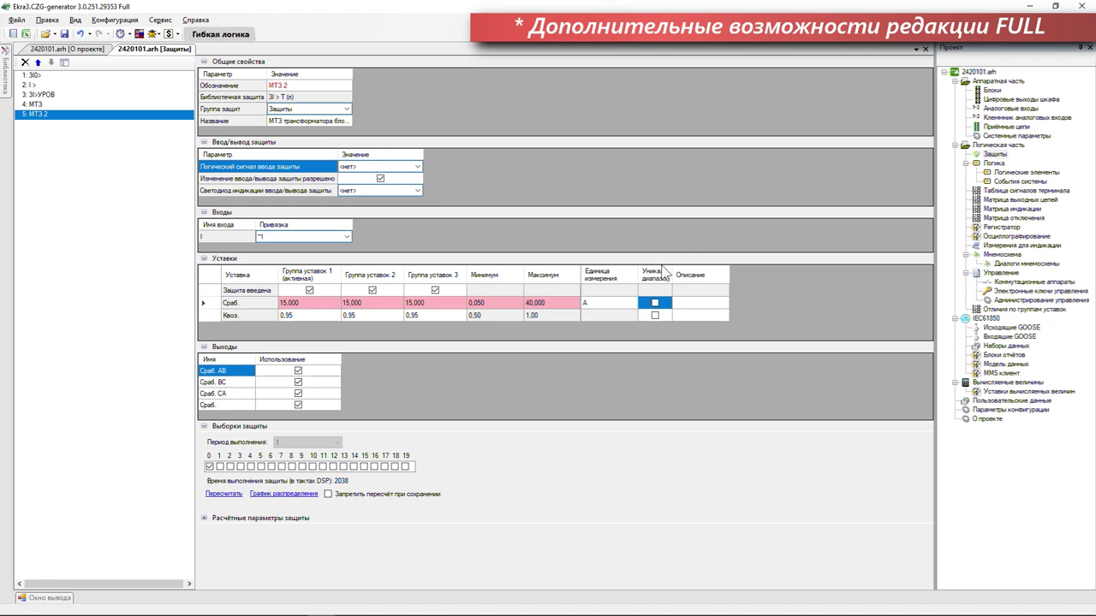
click(654, 305)
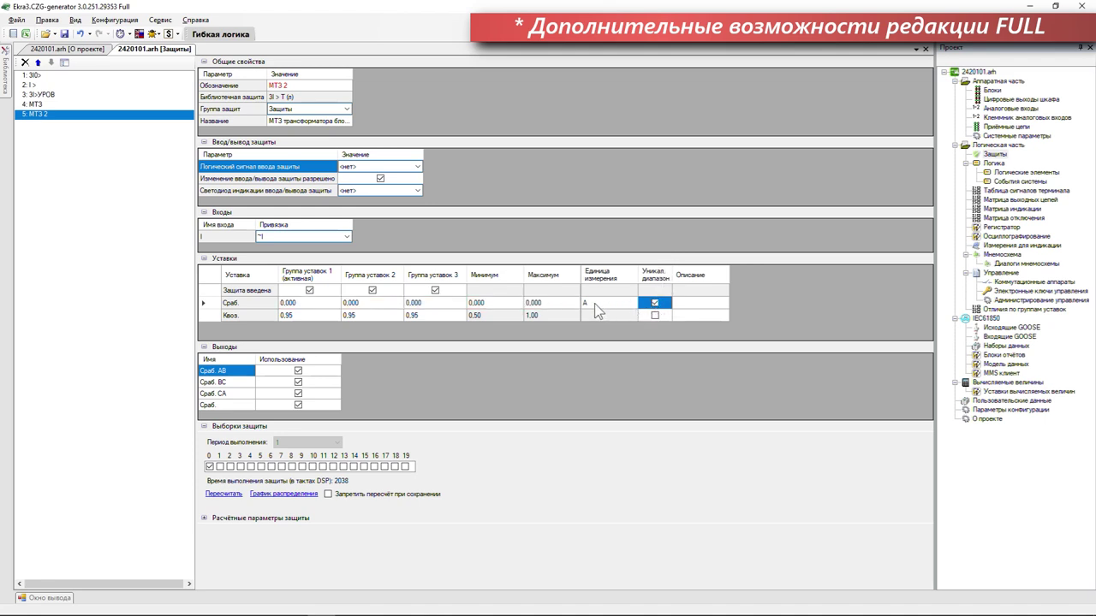
click(567, 303)
text(100)
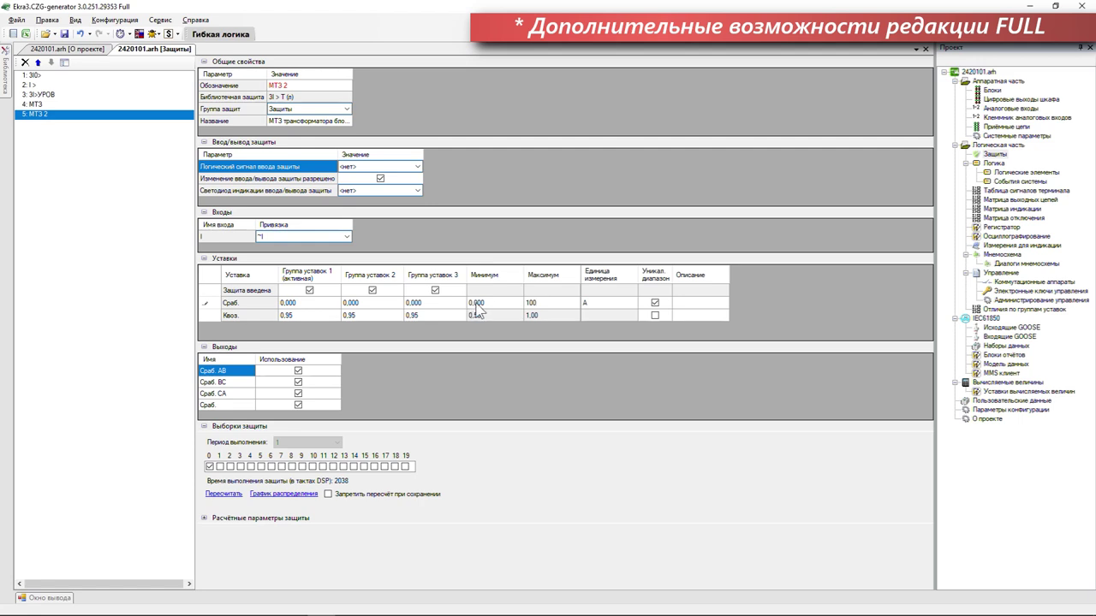
Set the Сраб. setting of МТЗ 2 to 20 A in the active setting group 1.
click(325, 304)
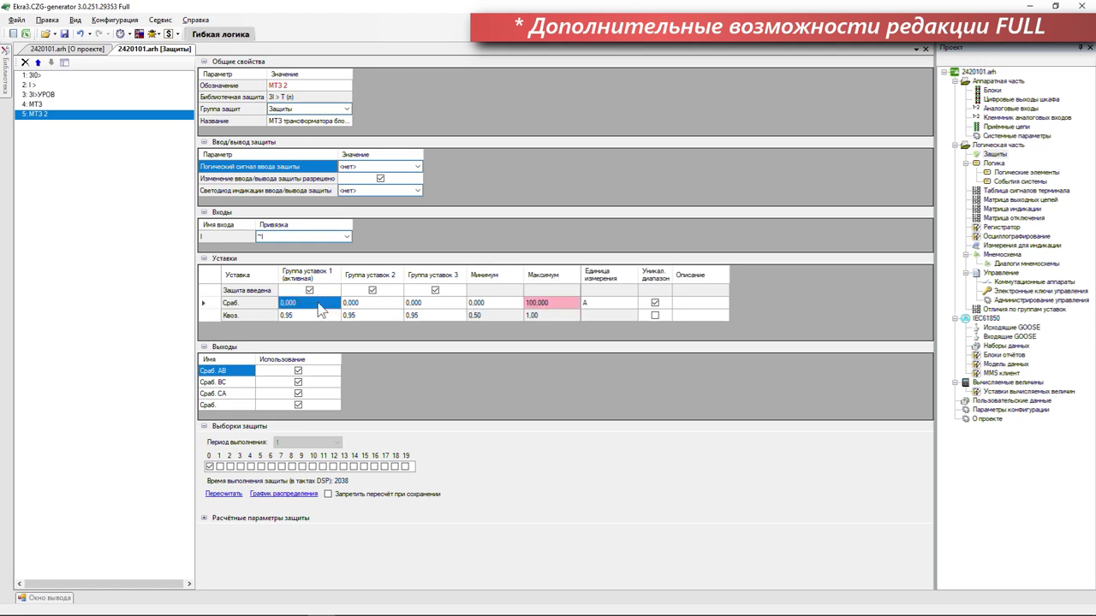
text(20)
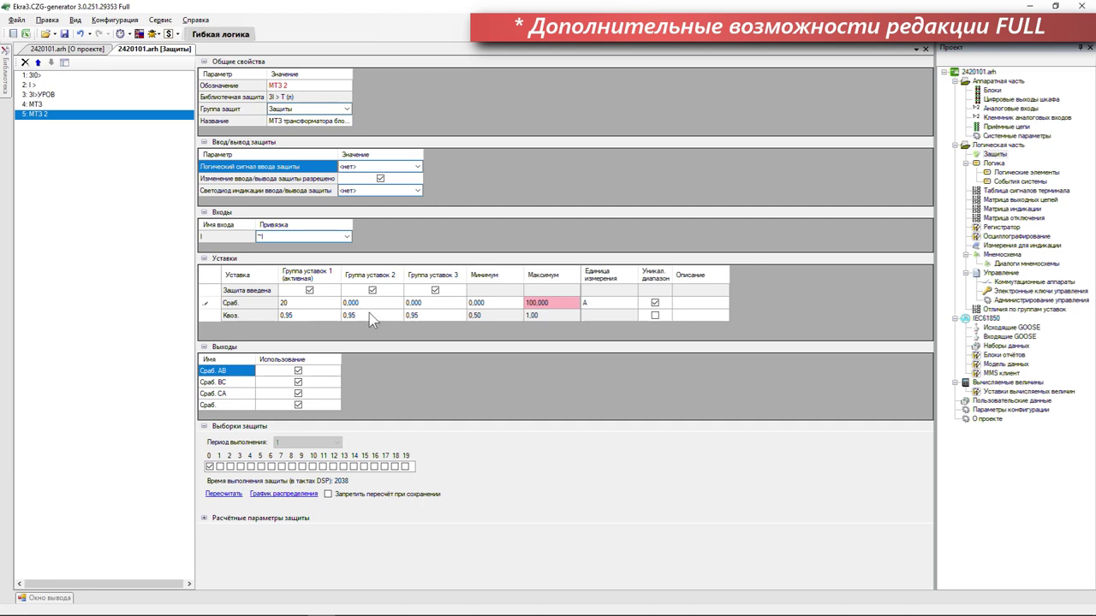
key(Return)
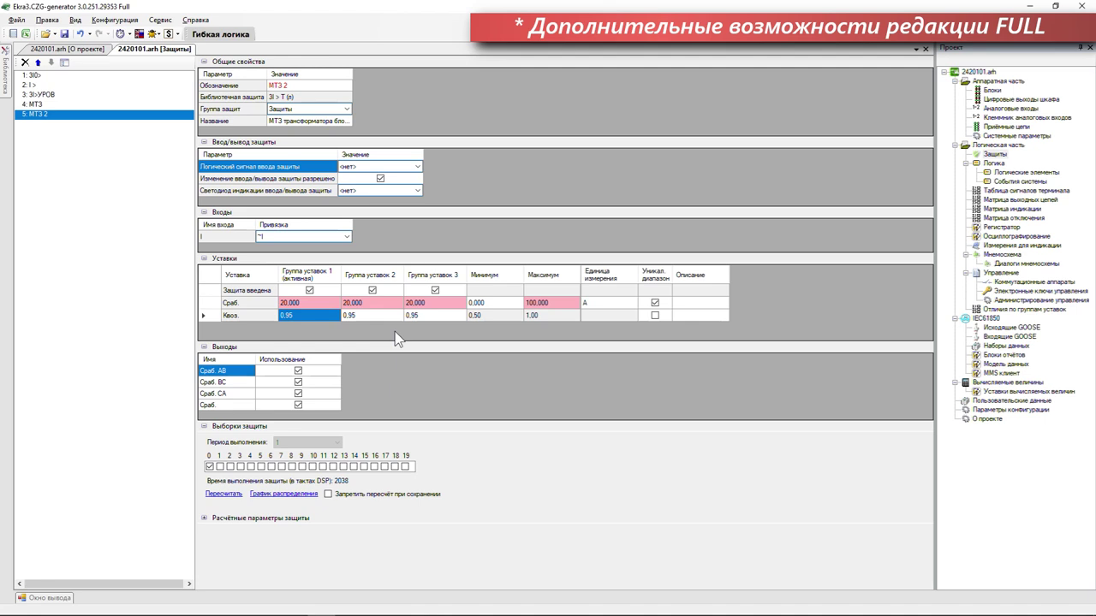
Disable use of the МТЗ 2 outputs Сраб., Сраб. СА and Сраб. ВС.
click(297, 405)
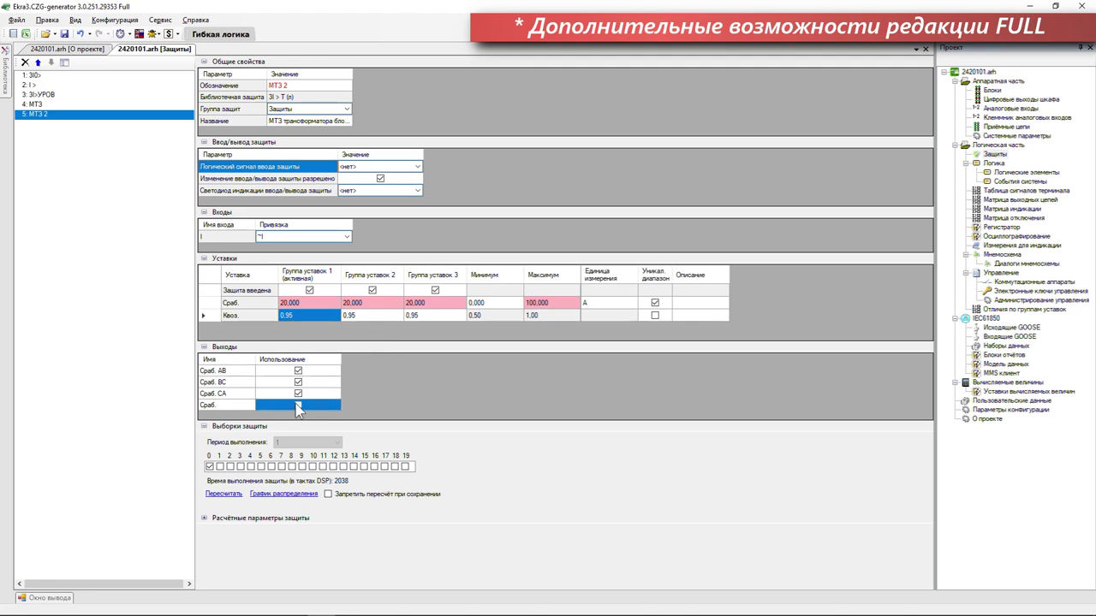
click(297, 406)
click(298, 394)
click(298, 382)
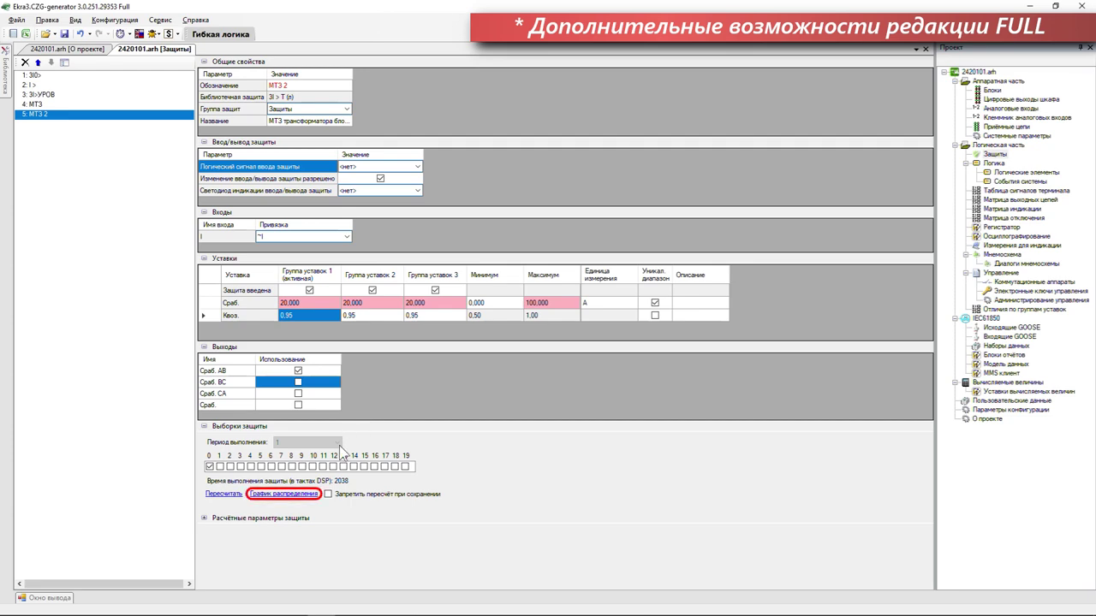
View the graph of DSP time distribution across samples for the protections and close it.
click(303, 496)
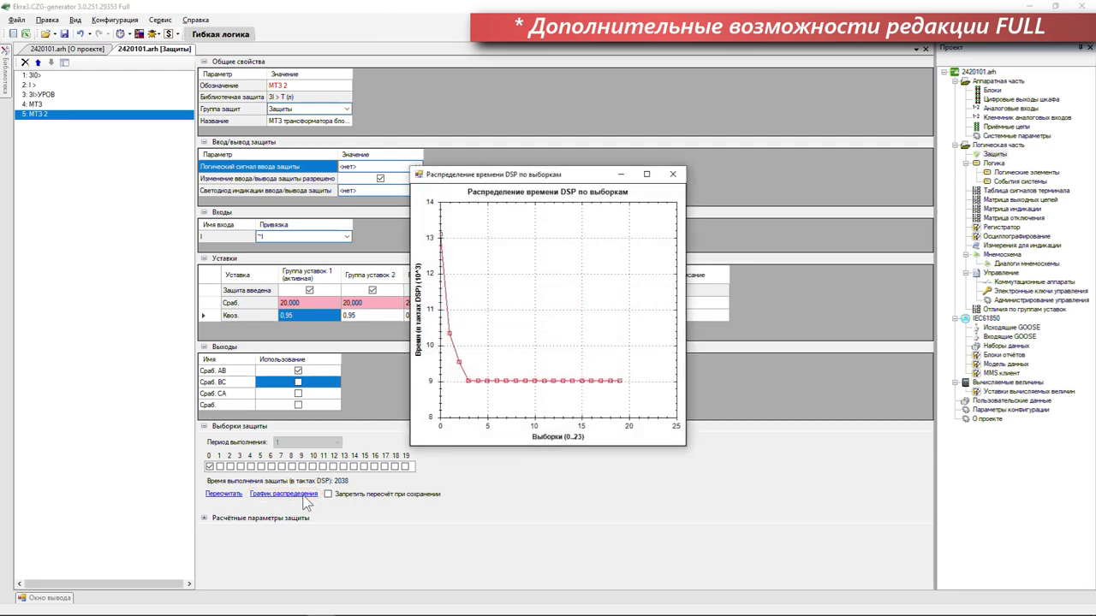
click(672, 175)
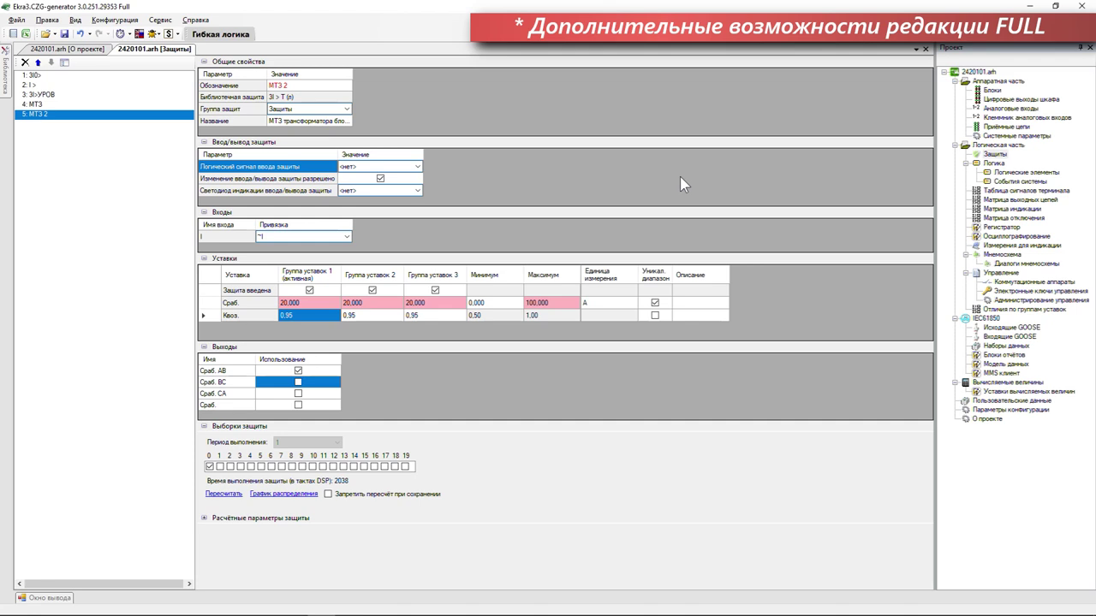
Save the project 2420101.arh with the changed protection settings.
click(17, 19)
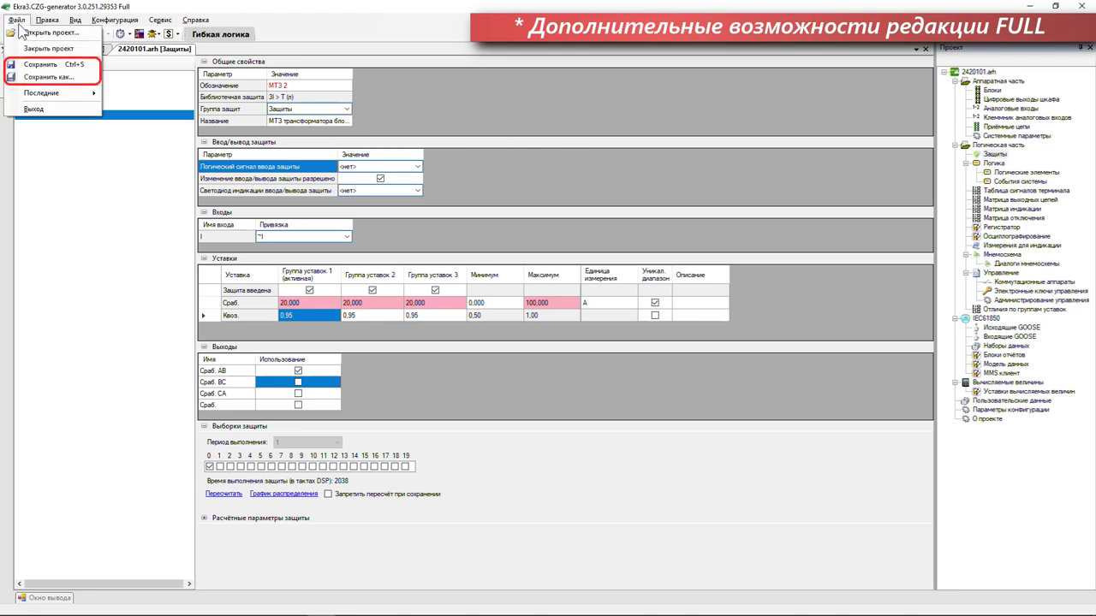
click(18, 23)
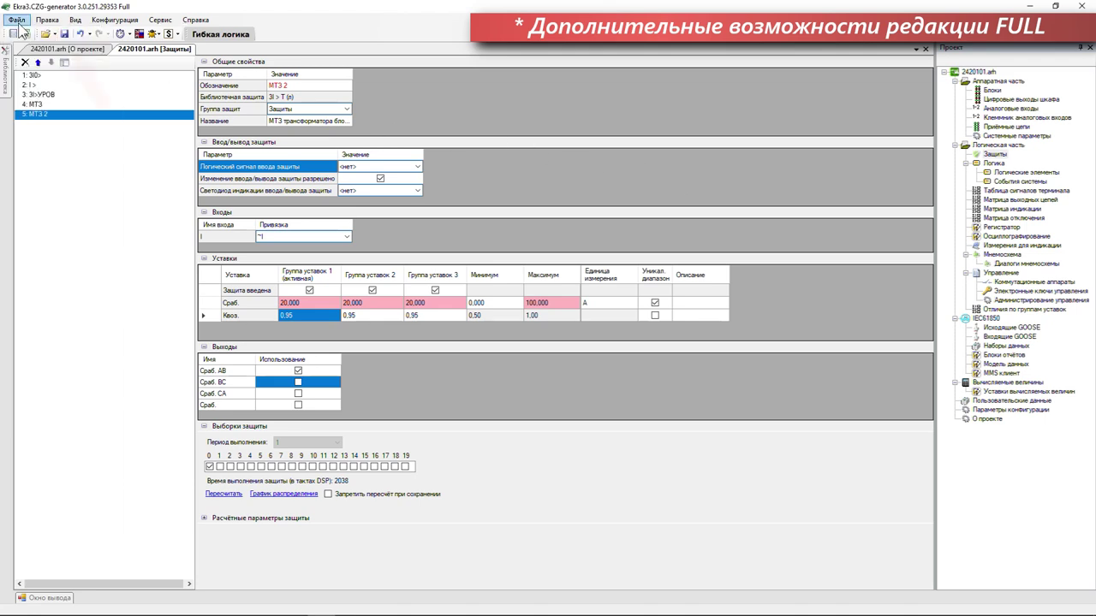
click(64, 34)
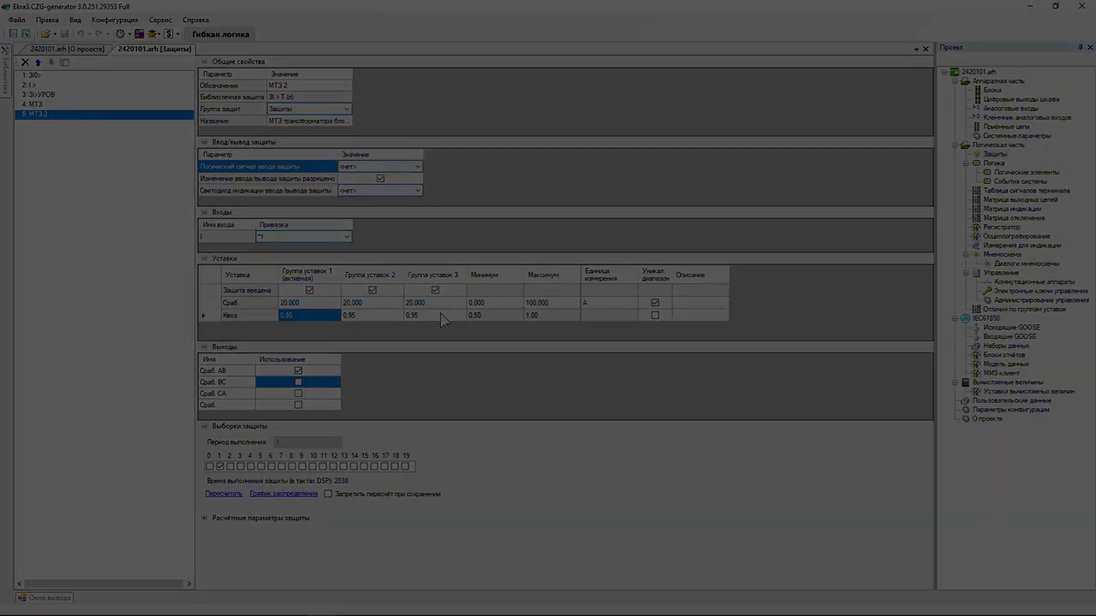